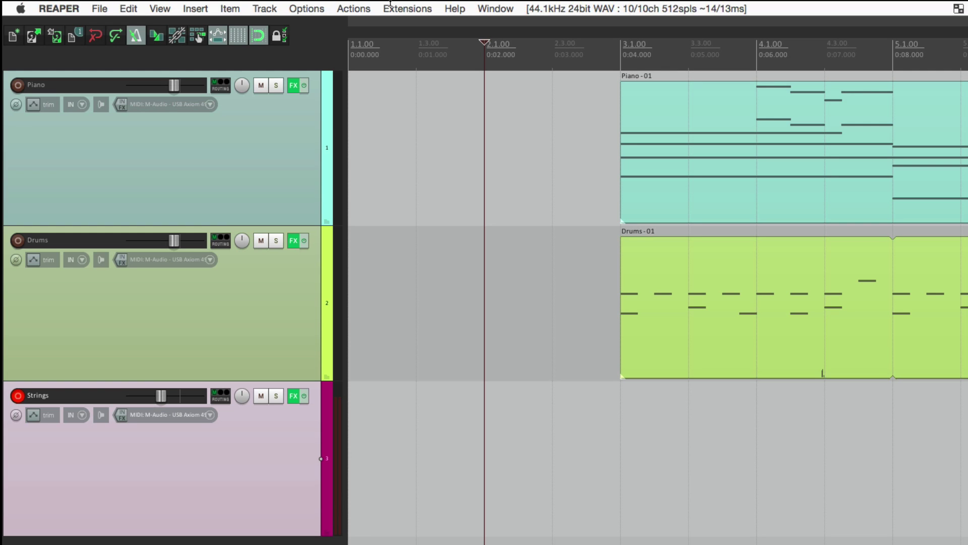
Step: Look up the Metronome enabled option among the metronome and pre-roll options
left_click(307, 8)
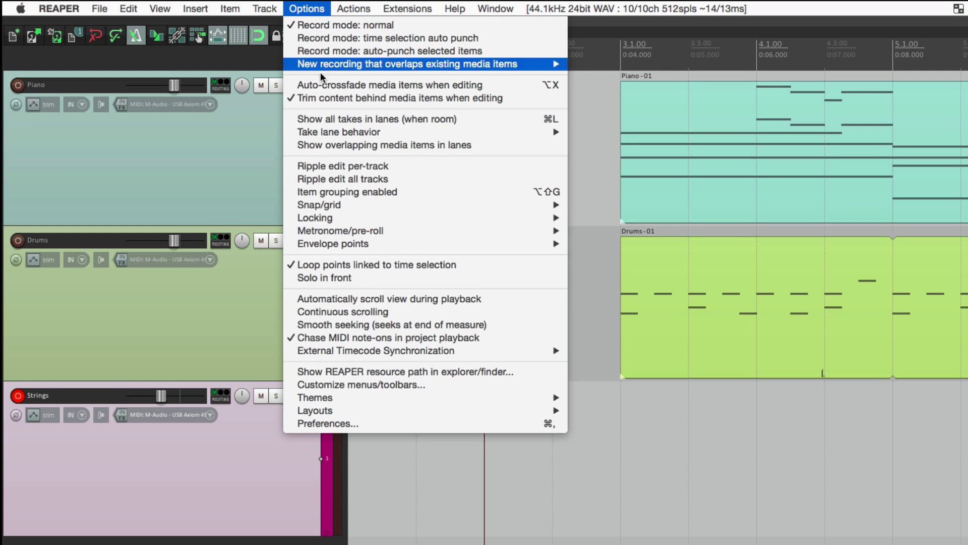
mouse_move(304, 235)
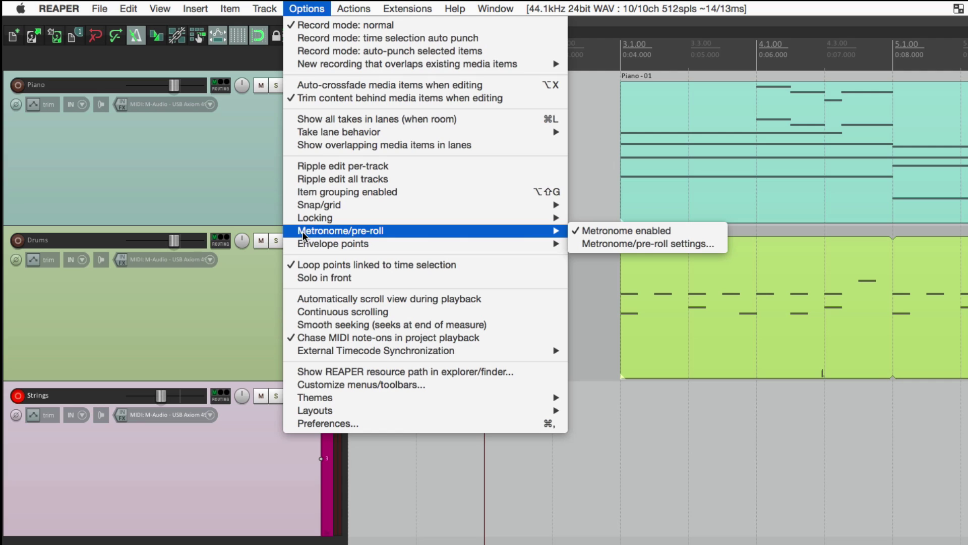
left_click(574, 232)
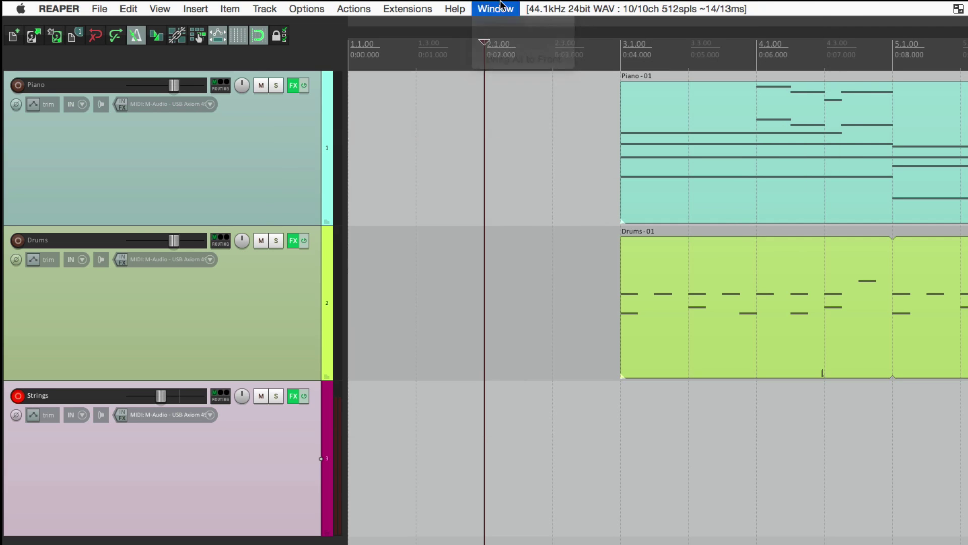
Step: Search the action list for "metronome", select Options: Toggle metronome, and close the list
left_click(354, 9)
left_click(362, 24)
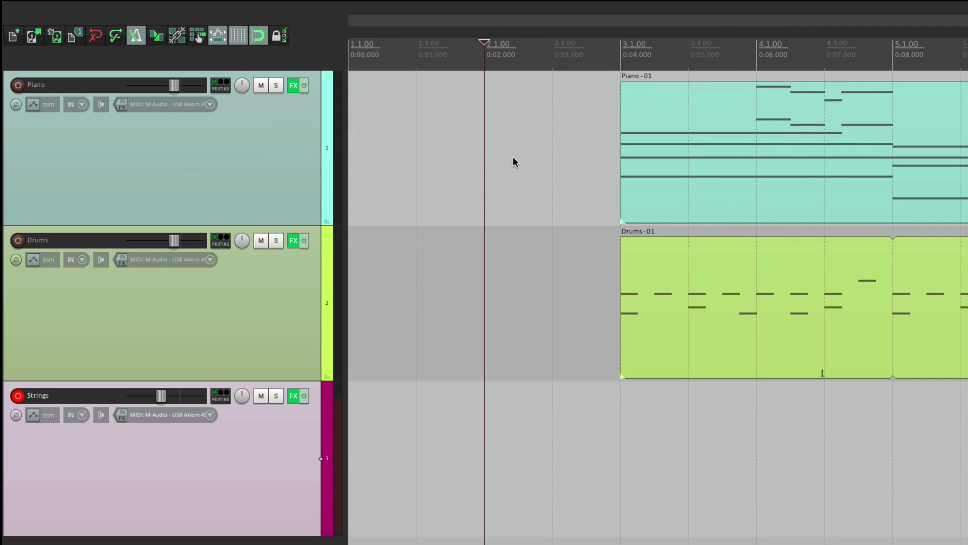
type("metronome")
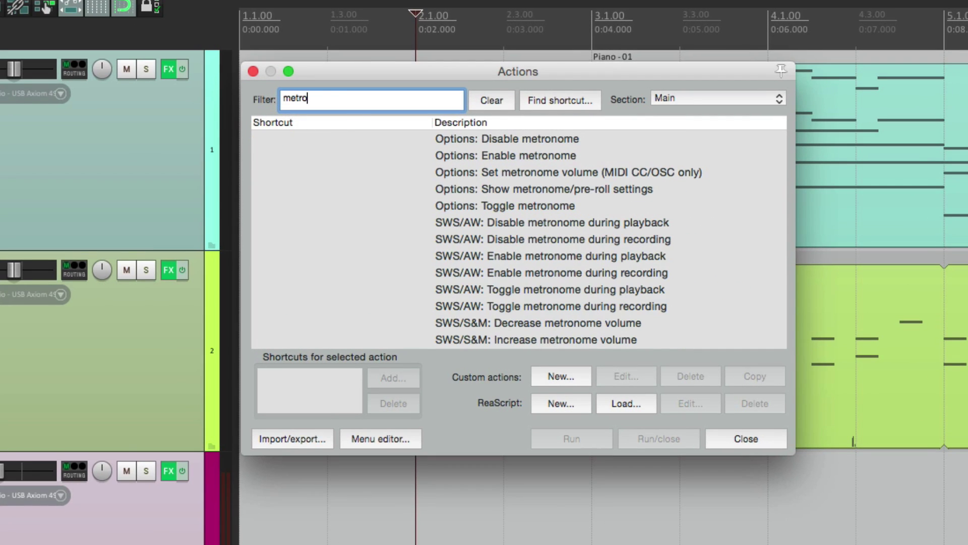
left_click(544, 205)
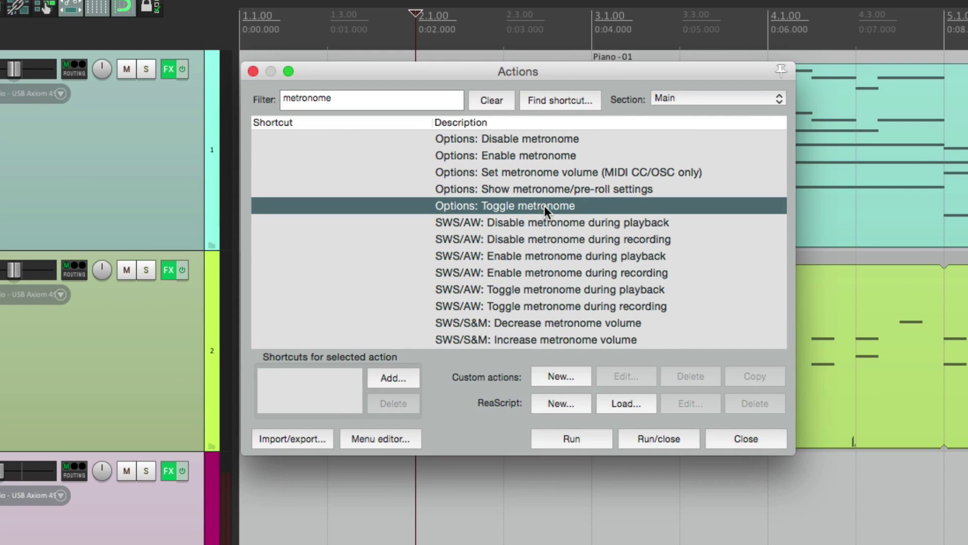
left_click(744, 441)
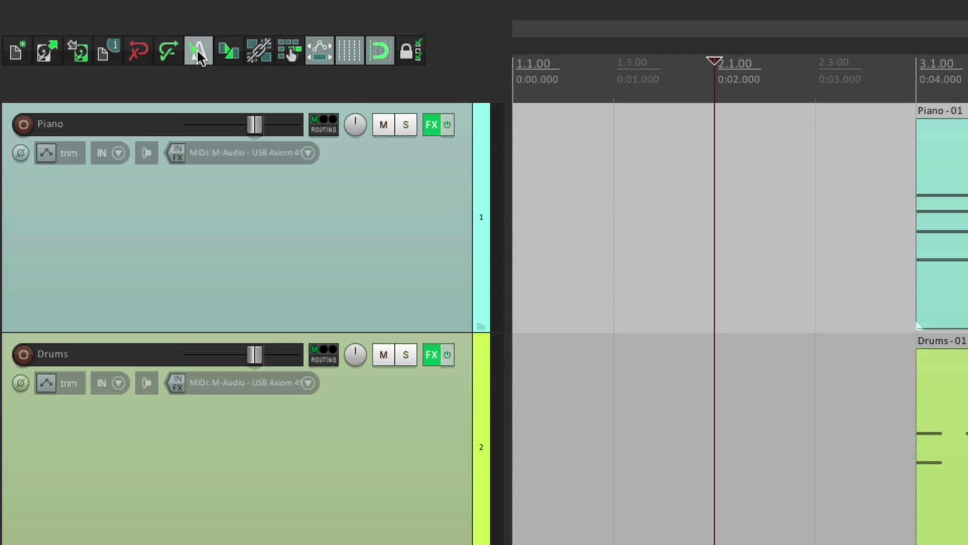
Step: Review the metronome and pre-roll settings, and play the project from measure 2 to listen for the click
right_click(196, 48)
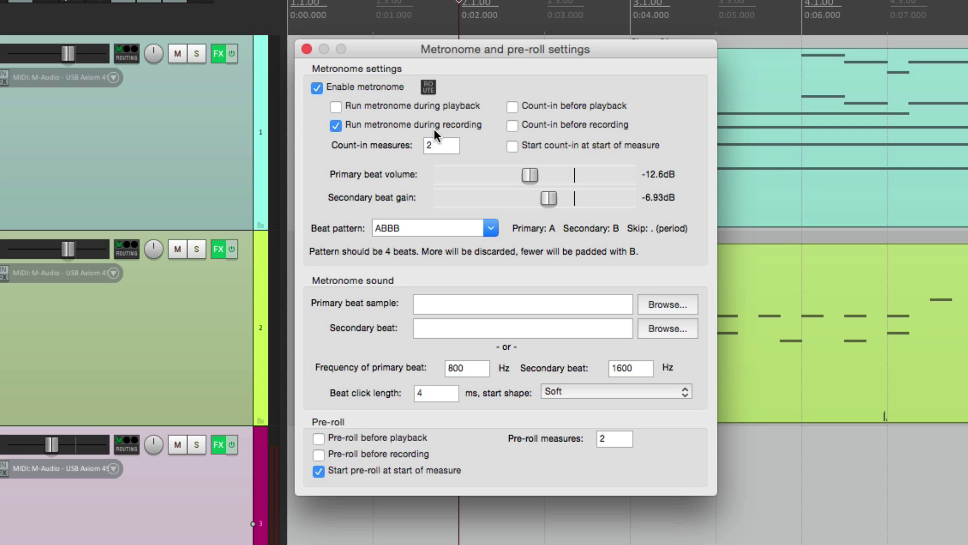
left_click(308, 50)
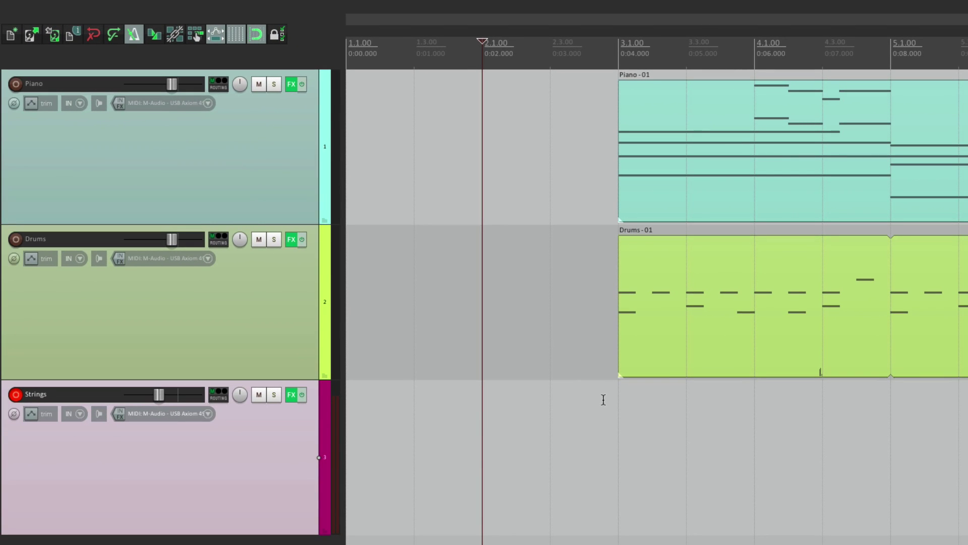
key("space")
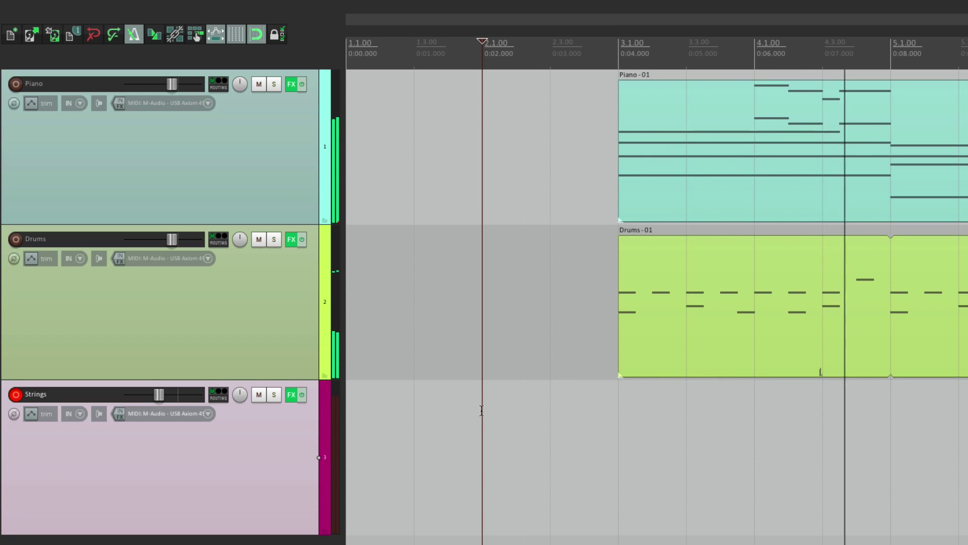
key("space")
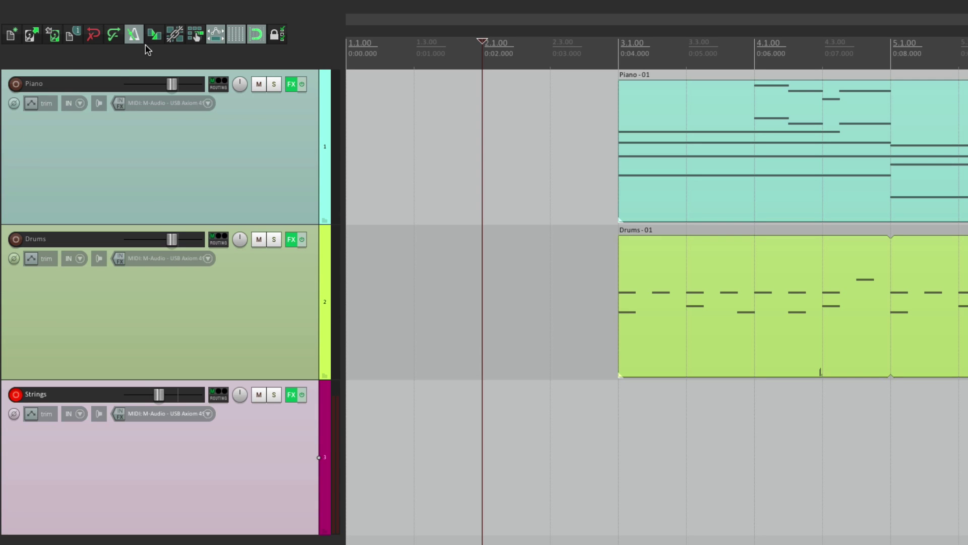
Step: Recheck which metronome run options are enabled for playback and recording, and briefly play again from measure 2
left_click(136, 36)
right_click(135, 36)
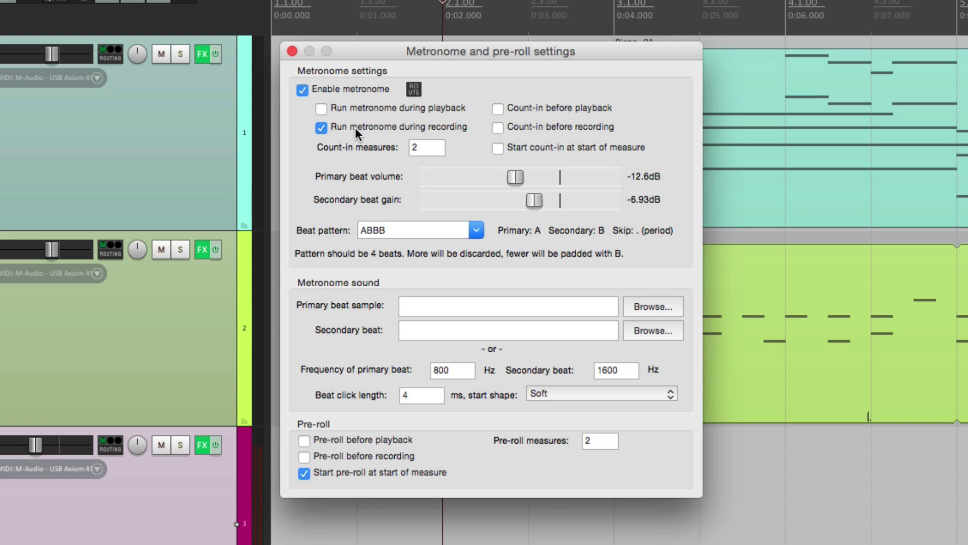
left_click(291, 51)
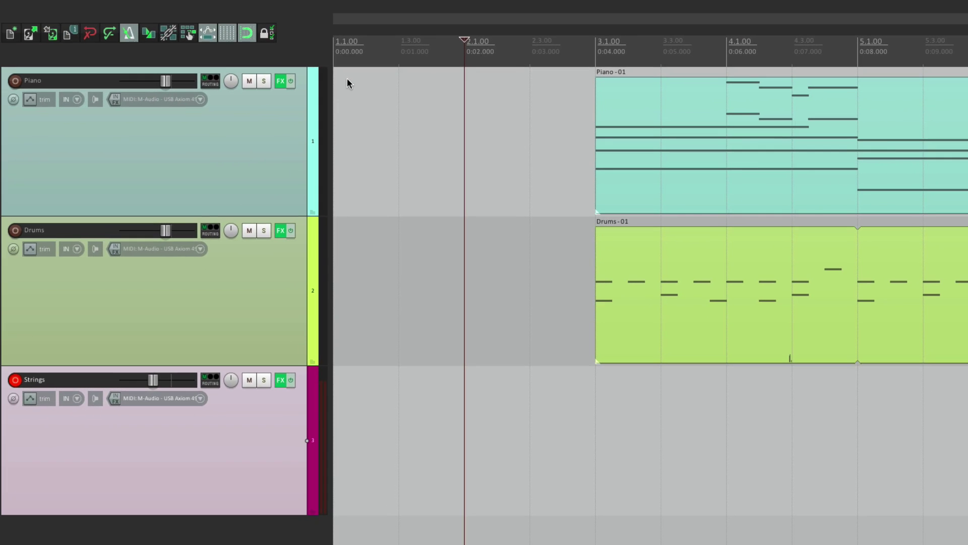
key("space")
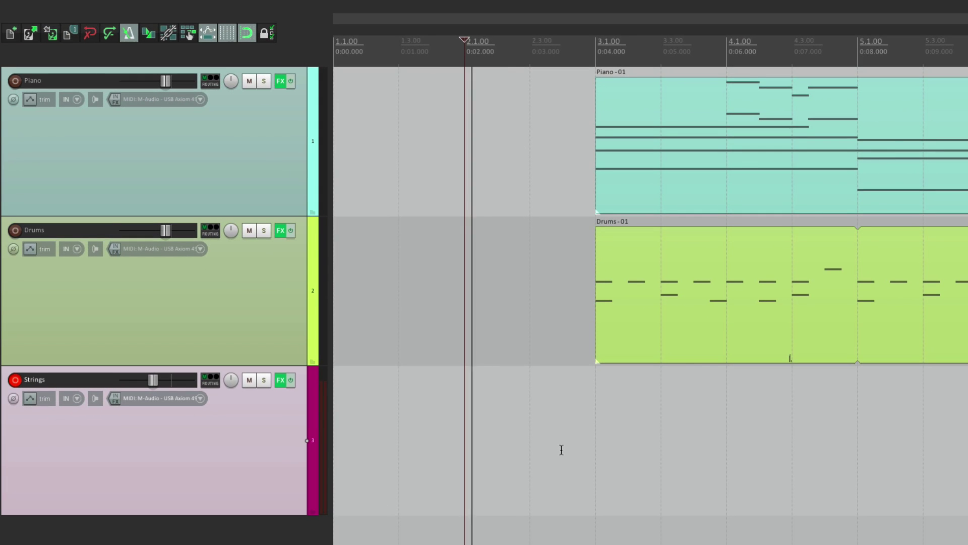
key("space")
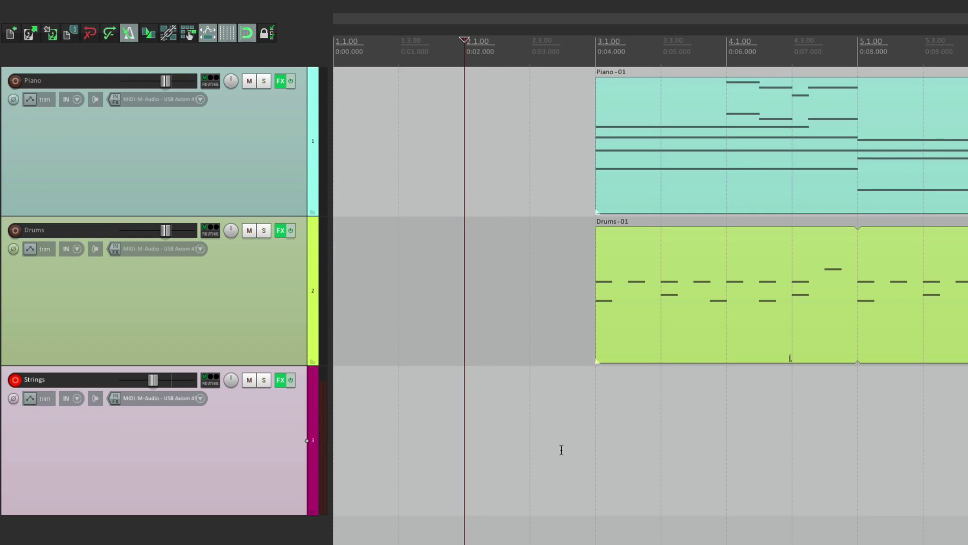
Step: Record a short test MIDI take on the Strings track from measure 2 and undo it
key("ctrl+r")
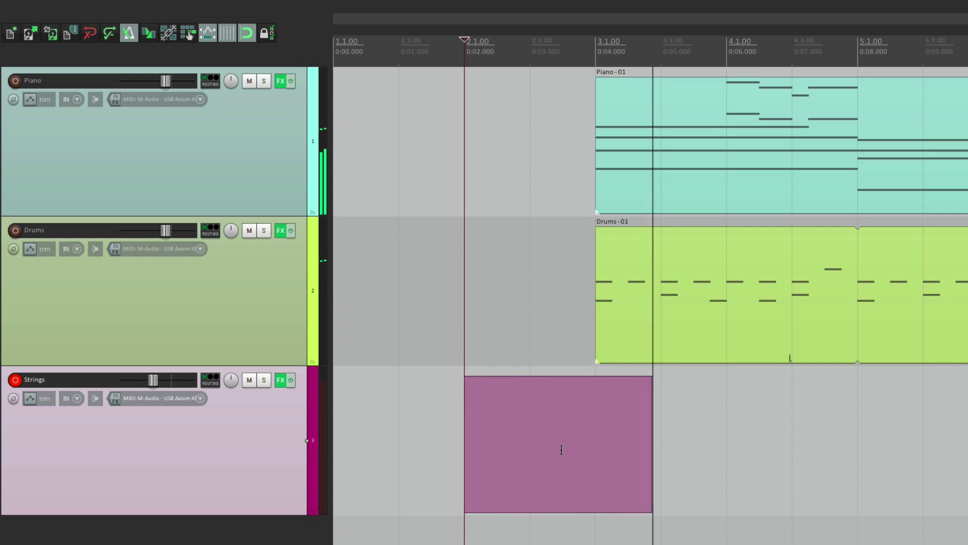
key("space")
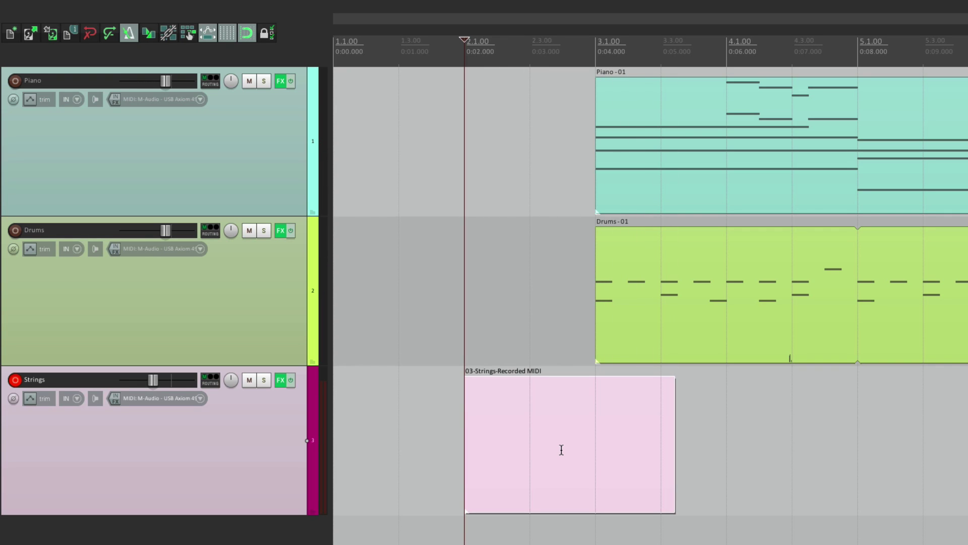
key("ctrl+z")
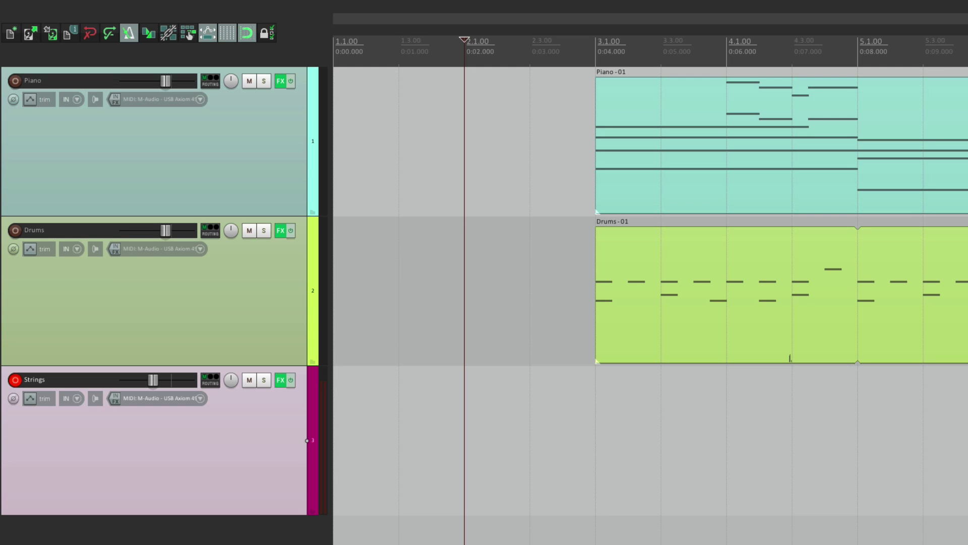
Step: In the metronome settings, switch the hardware output from Main Out L / Main Out R to stereo Headphones L / Headphones R
right_click(129, 33)
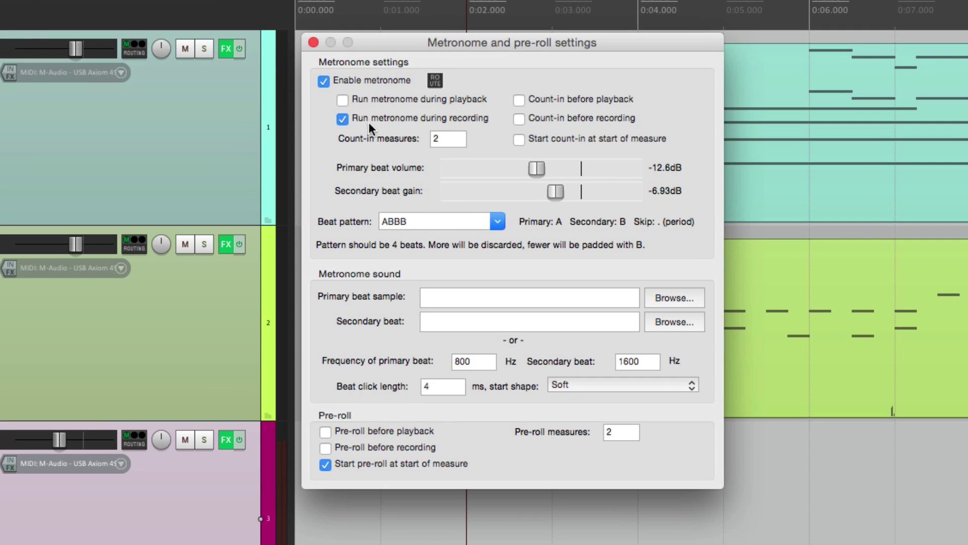
left_click(338, 99)
left_click(435, 81)
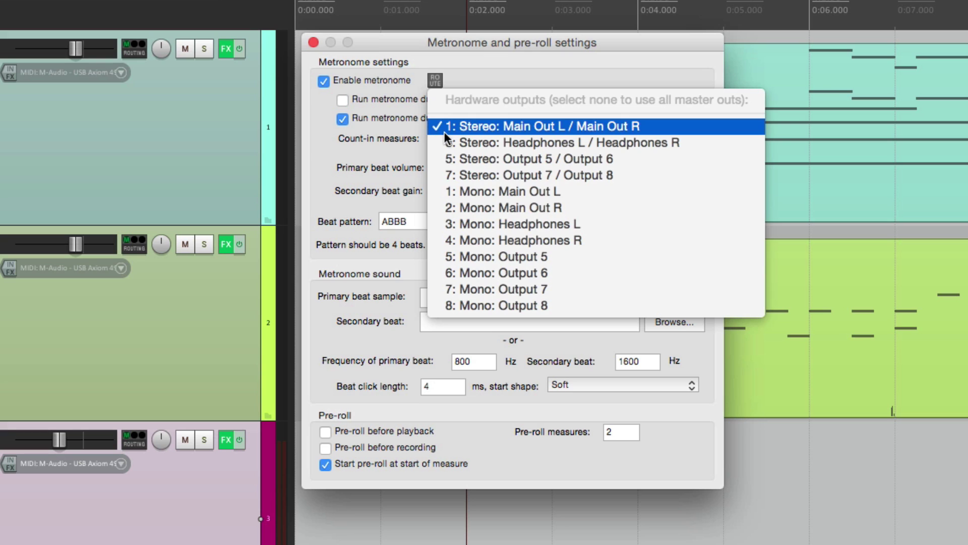
left_click(444, 131)
left_click(437, 80)
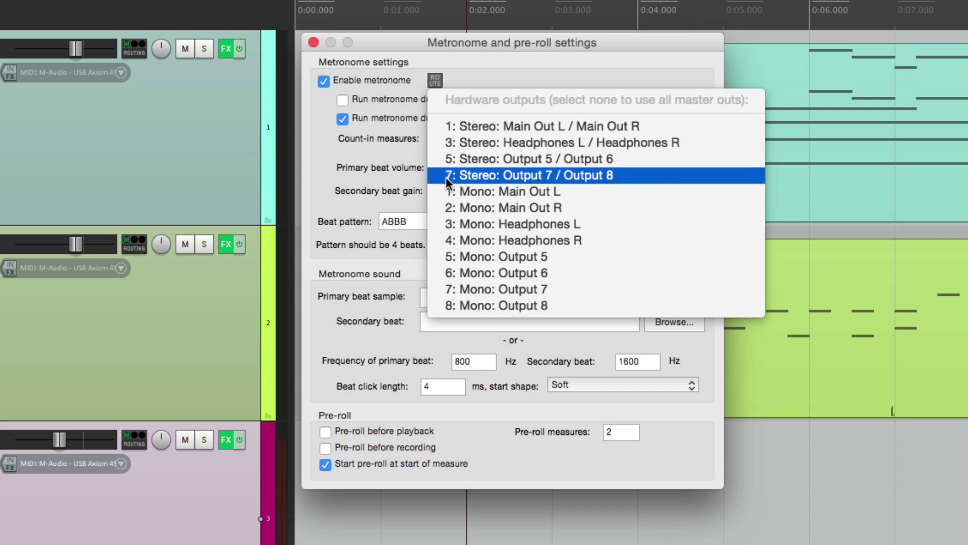
left_click(465, 144)
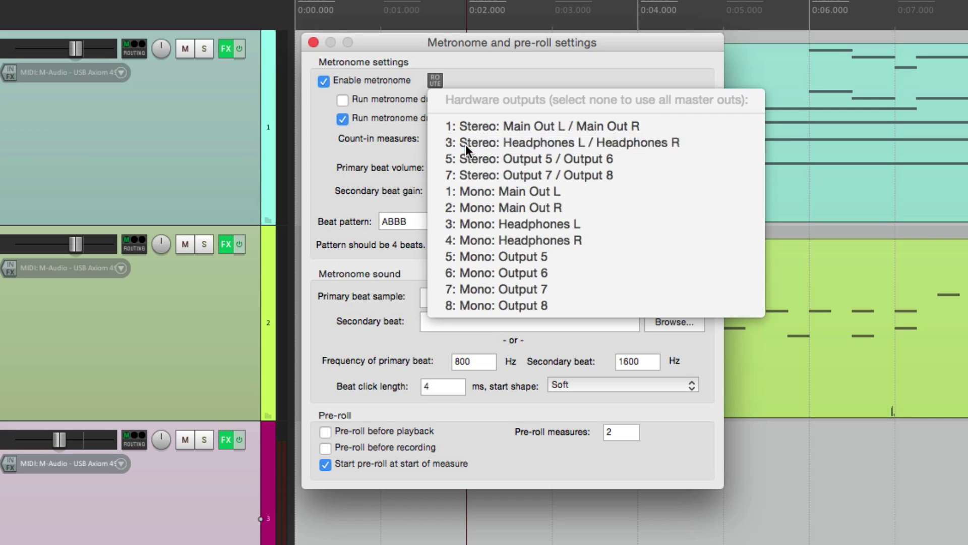
left_click(438, 79)
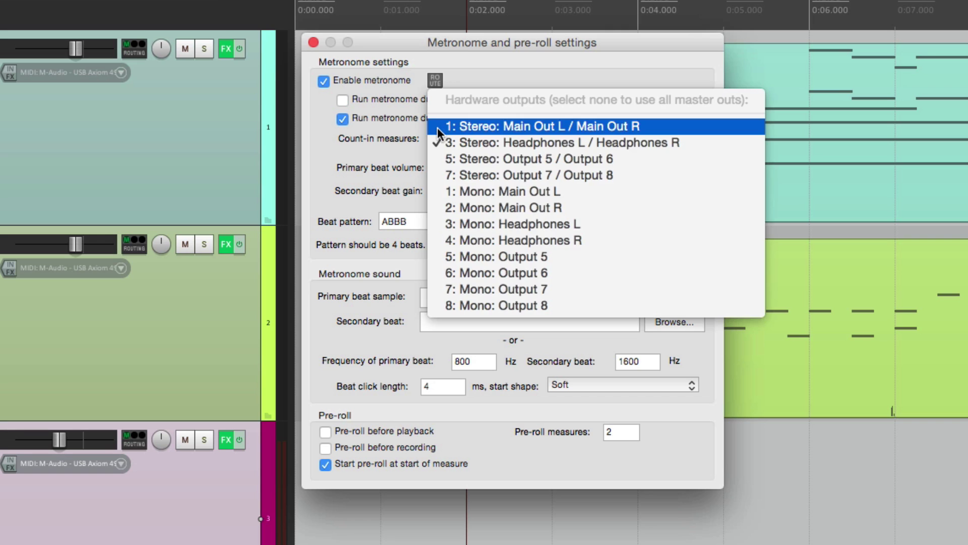
left_click(473, 62)
Step: Enable Run metronome during playback, close the settings, and play the project briefly to test it
left_click(342, 99)
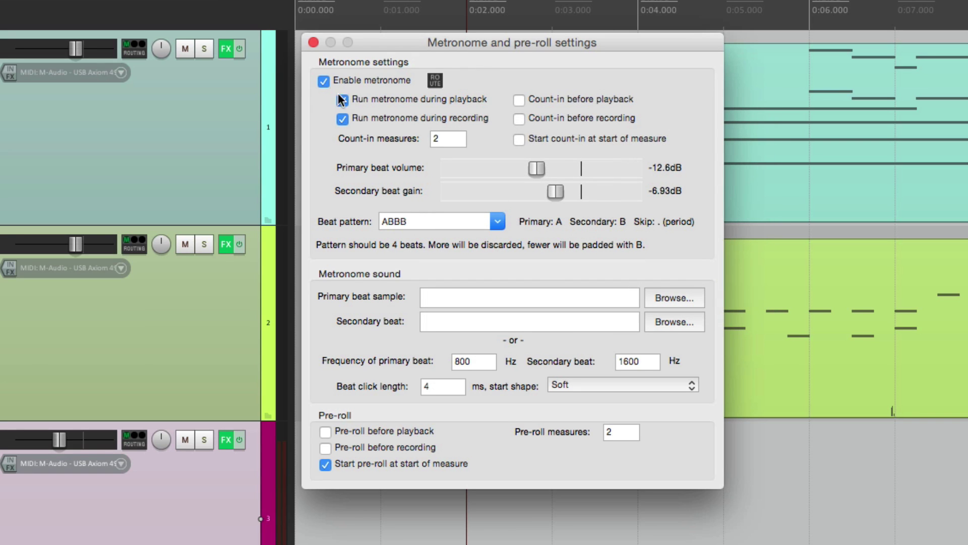
left_click(313, 42)
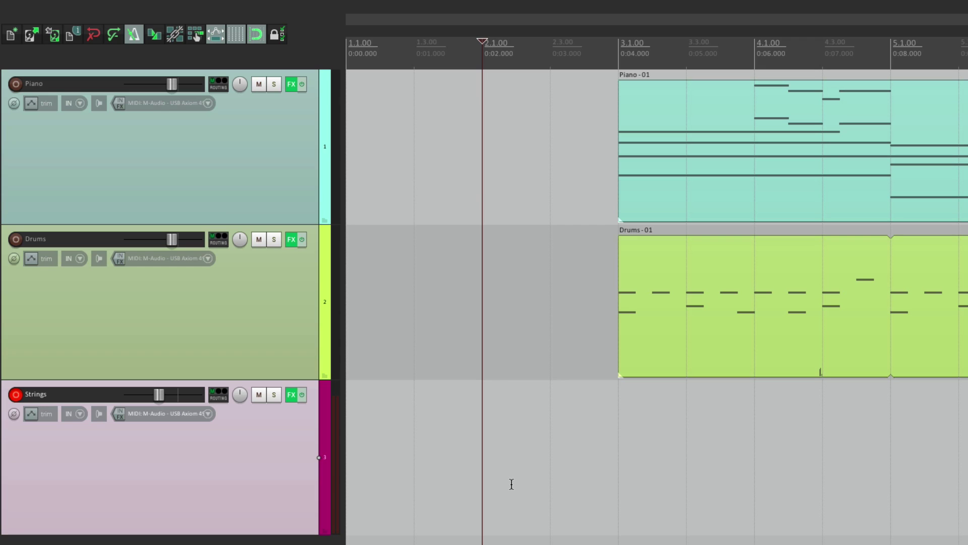
key("space")
key("space")
Step: Route the metronome to stereo Main Out L / Main Out R and remove the Headphones L / Headphones R output
right_click(136, 35)
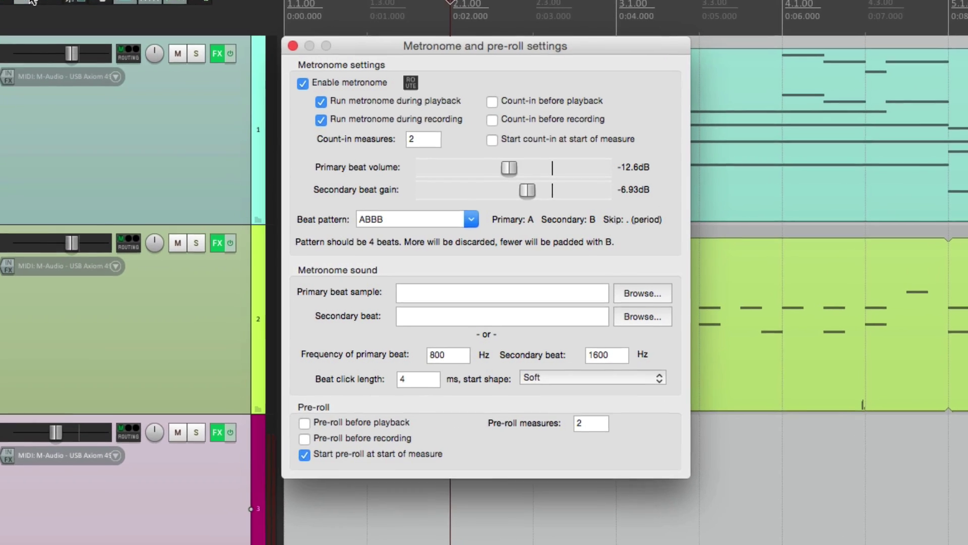
left_click(401, 79)
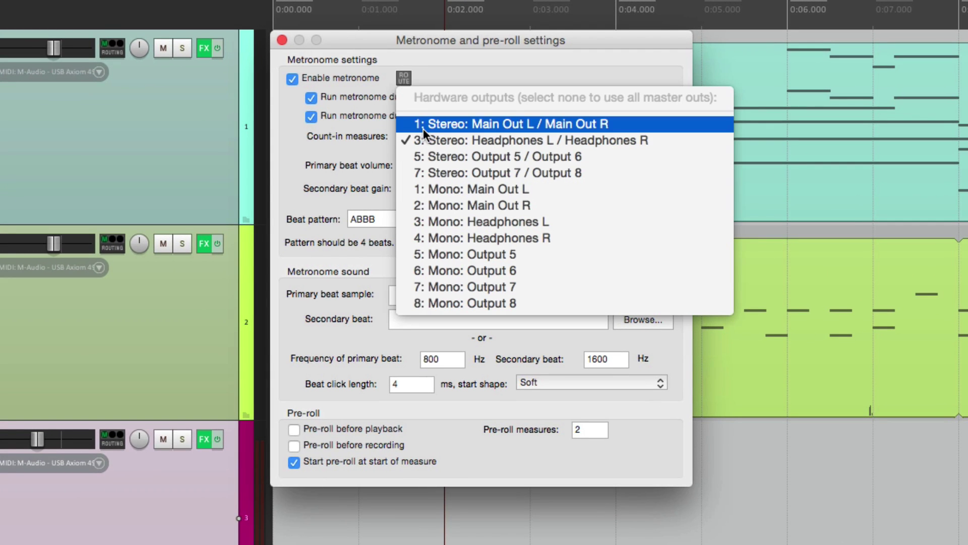
left_click(404, 80)
left_click(405, 79)
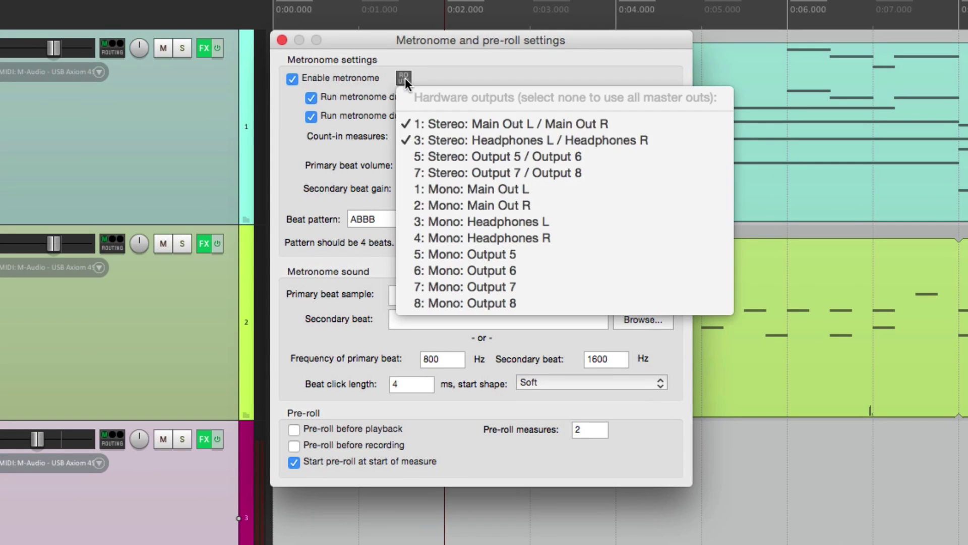
left_click(410, 140)
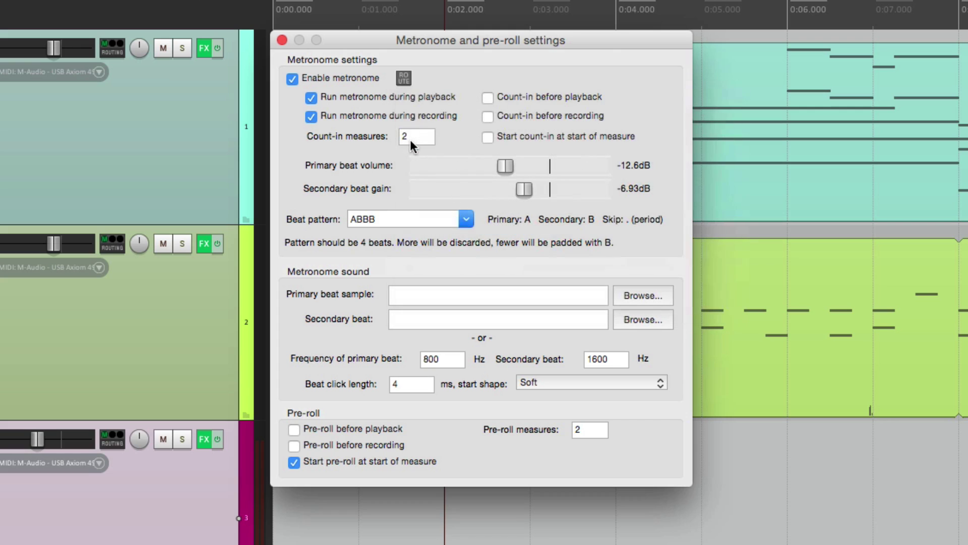
left_click(404, 77)
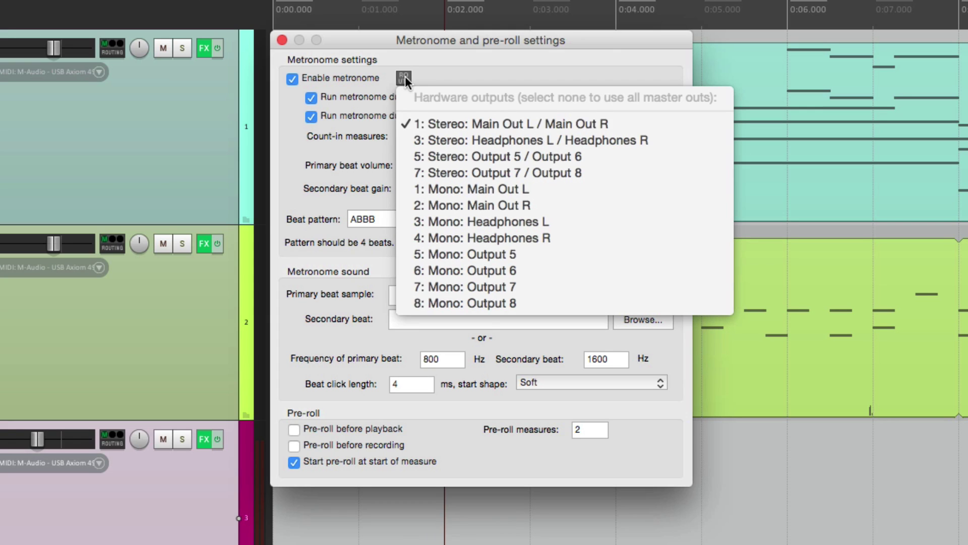
left_click(410, 122)
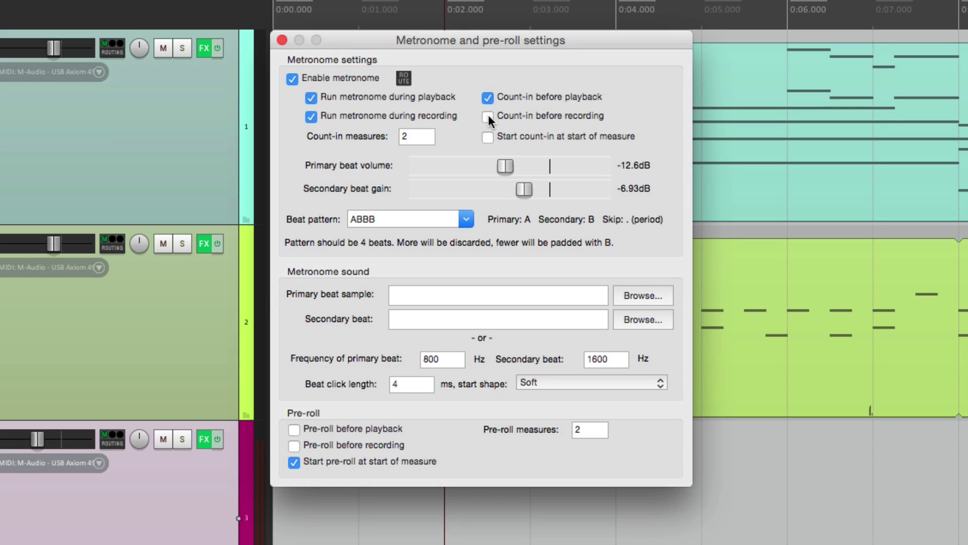
Step: Enable count-in before playback and recording, and test it by starting a recording on the Strings track from measure 3
left_click(282, 40)
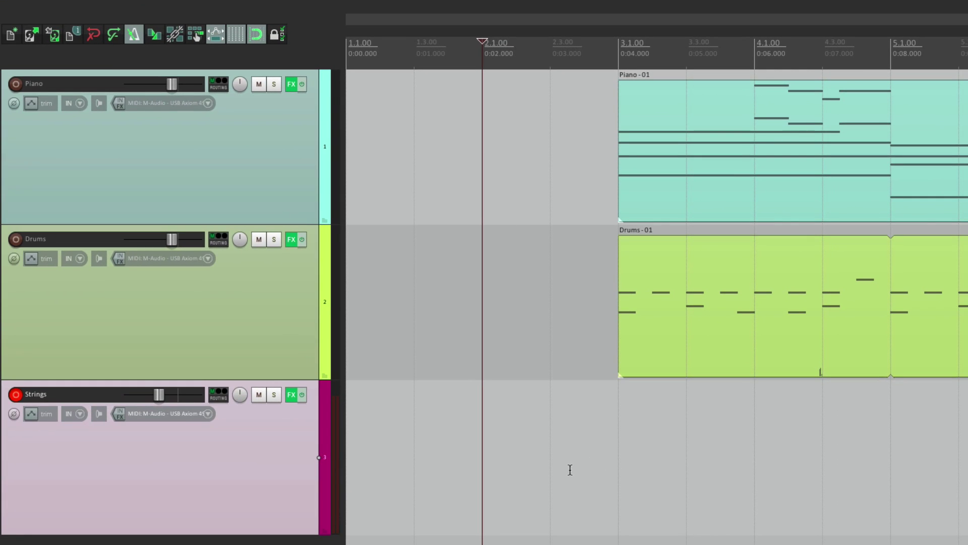
left_click(611, 434)
left_click(619, 418)
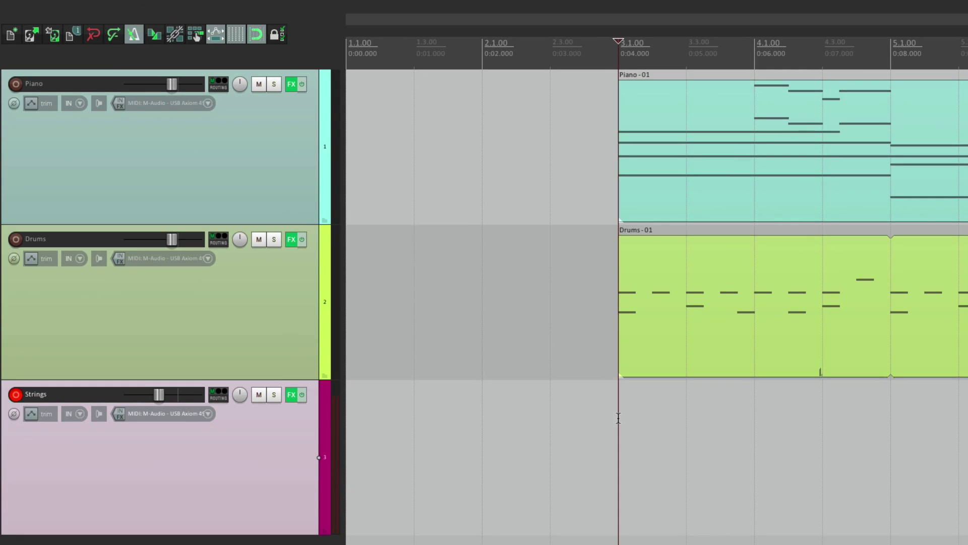
key("ctrl+r")
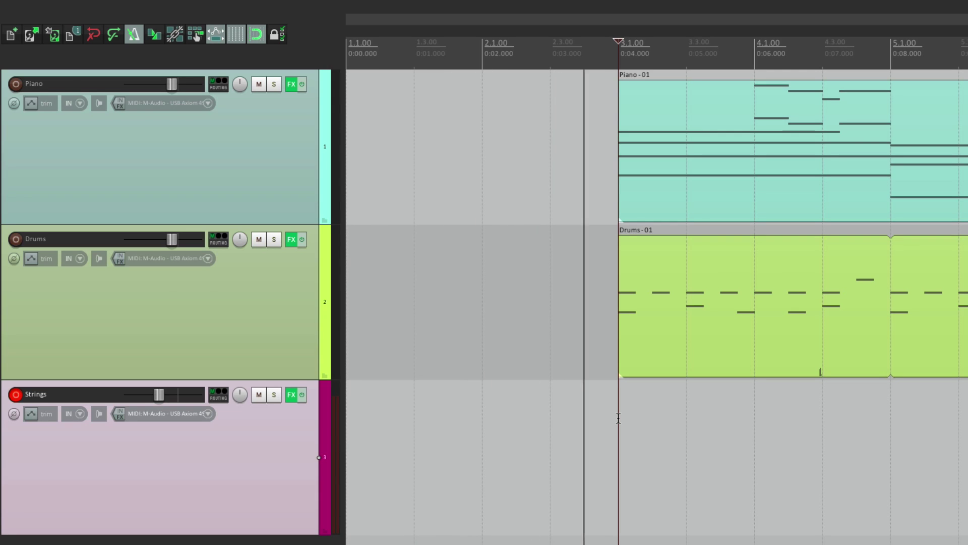
key("space")
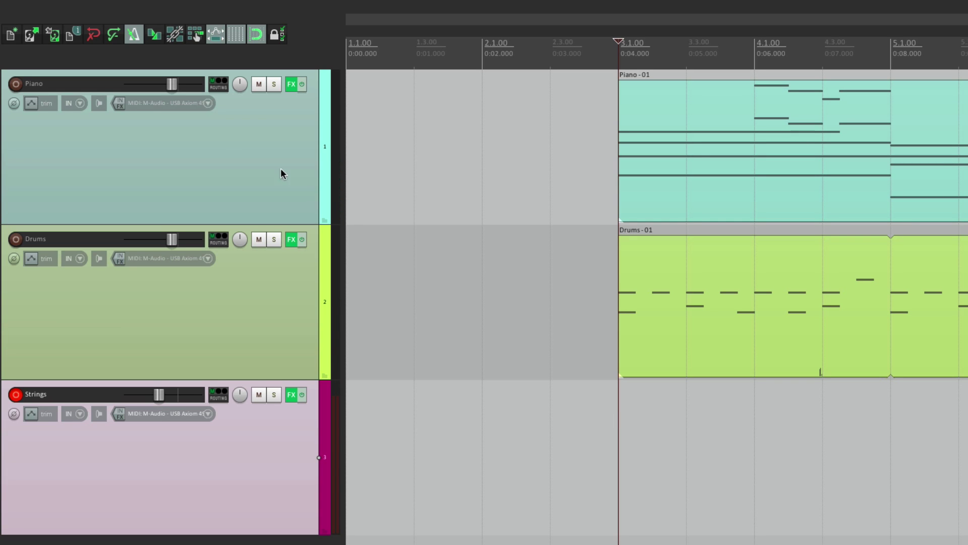
Step: Disable count-in before playback in the metronome settings, close them, and play the project briefly from measure 3
right_click(134, 34)
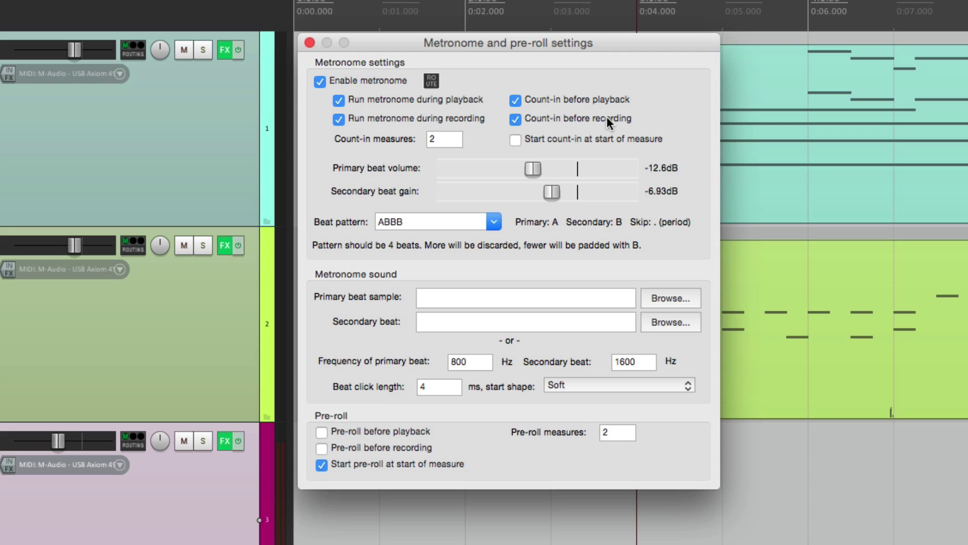
left_click(515, 100)
left_click(310, 42)
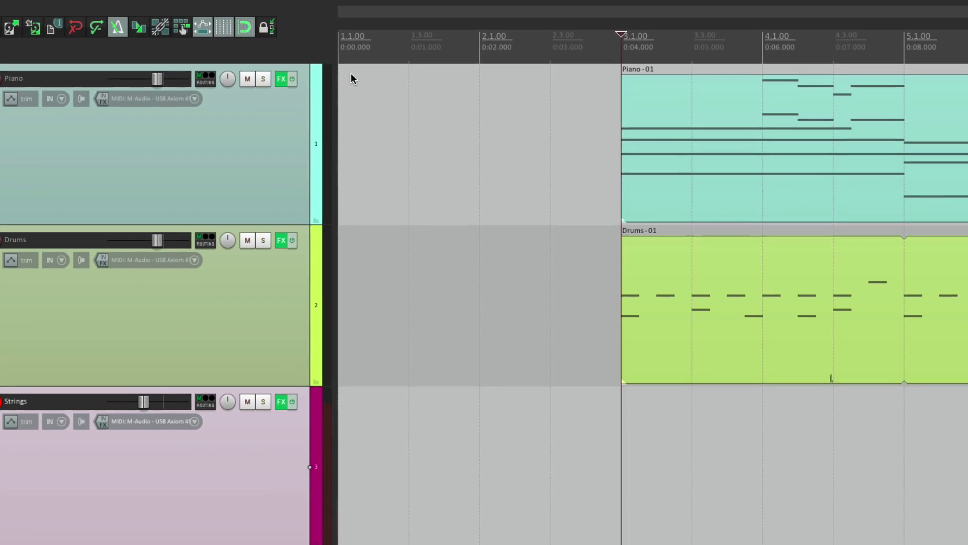
key("space")
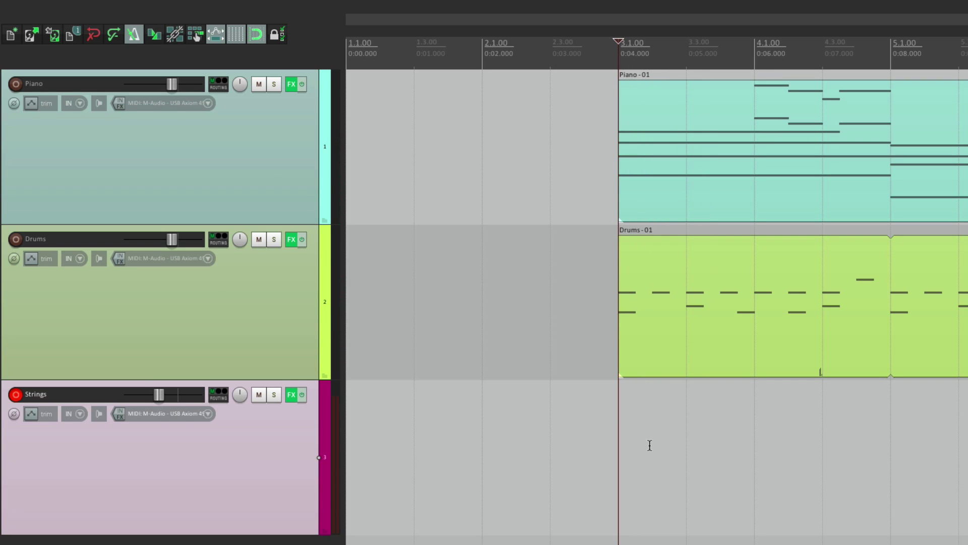
key("space")
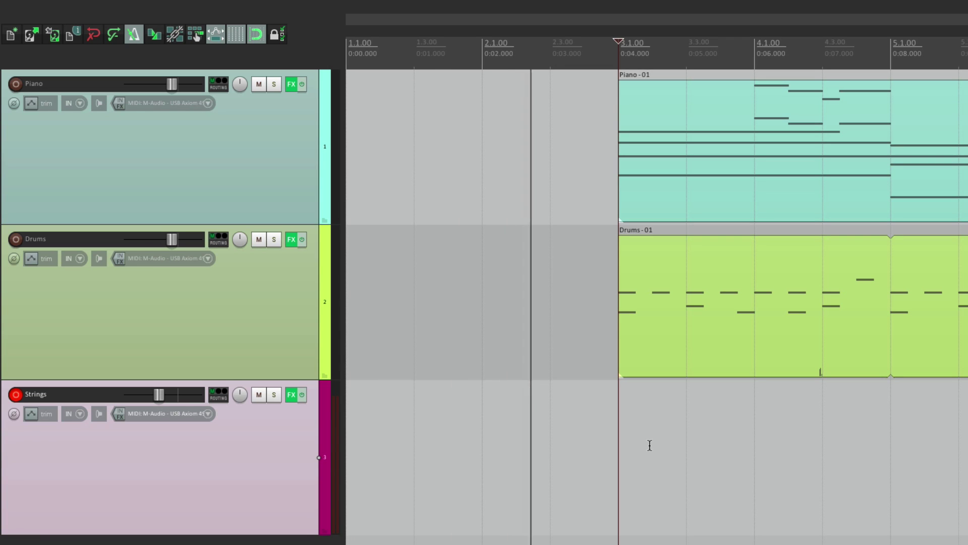
Step: Test the recording count-in with a short recording on the Strings track from measure 3, and undo the recording
key("ctrl+r")
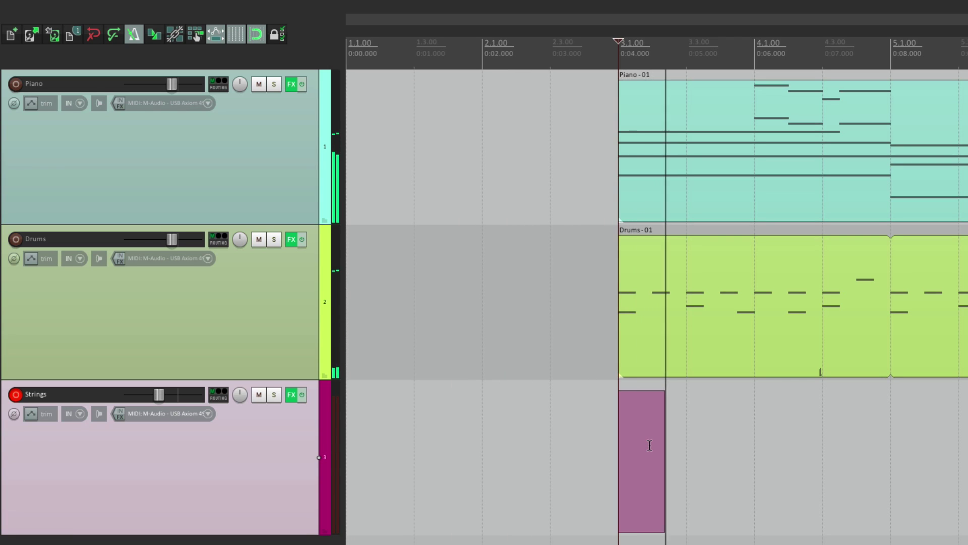
key("space")
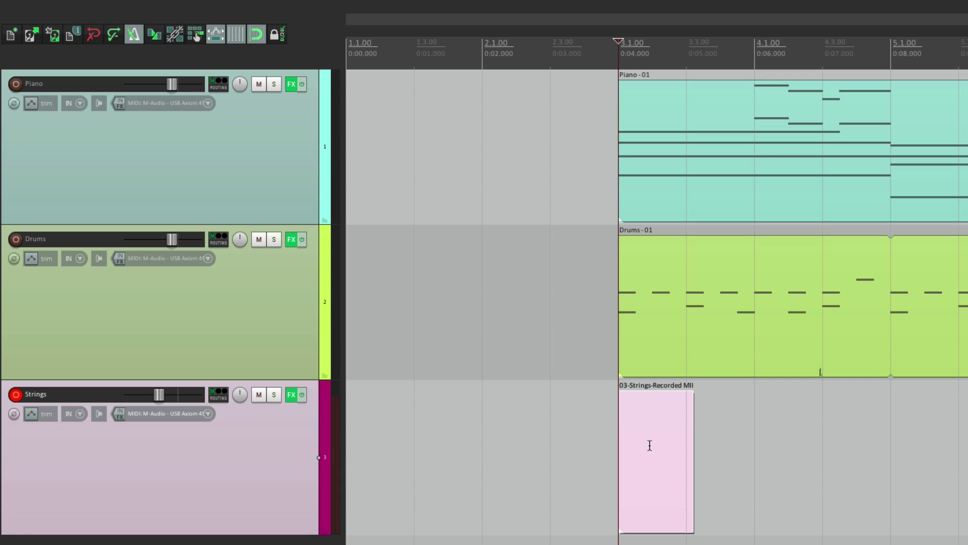
key("ctrl+z")
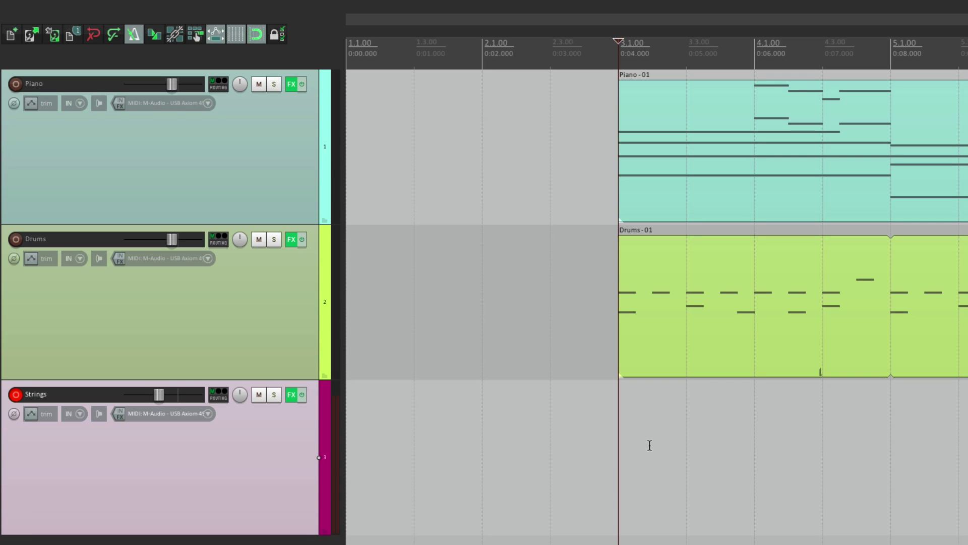
Step: Set the metronome's count-in measures to 1, disable Run metronome during playback, and close the settings
right_click(133, 35)
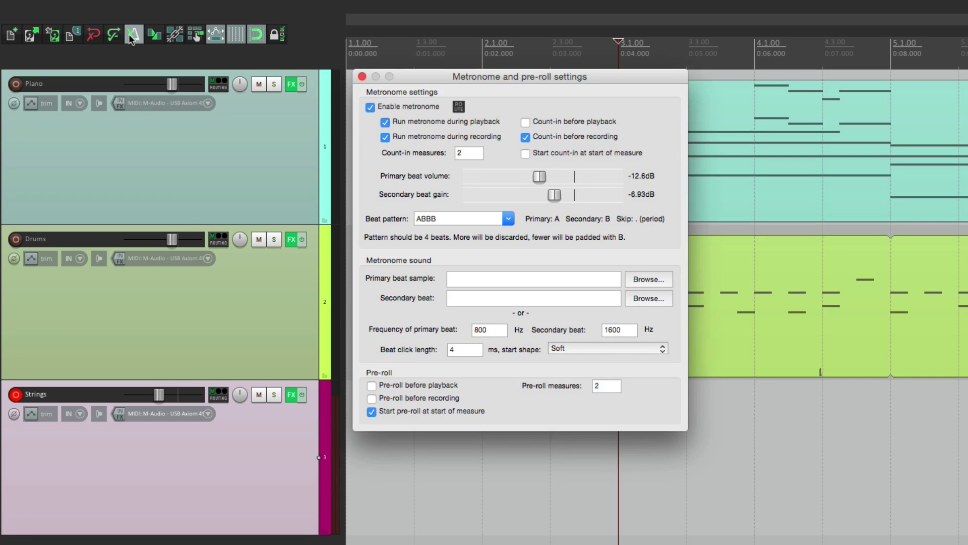
double_click(458, 143)
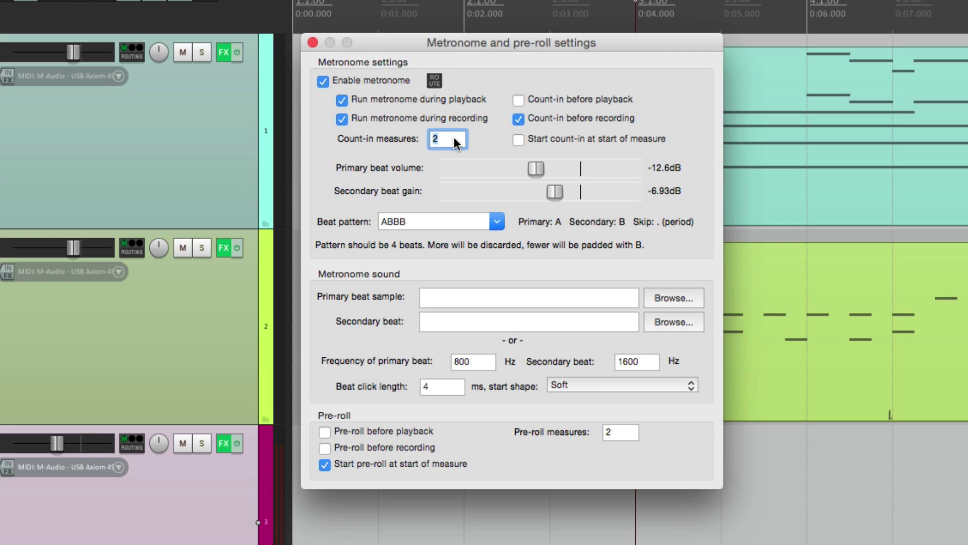
type("1")
left_click(345, 99)
key("Escape")
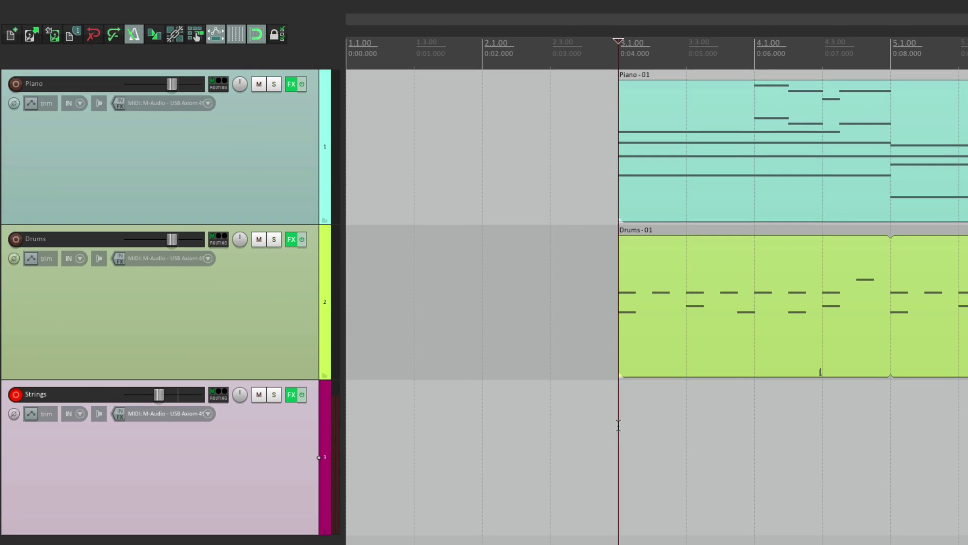
Step: Test playback and the one-measure count-in by playing and recording on Strings from measure 3, and undo the recording
key("space")
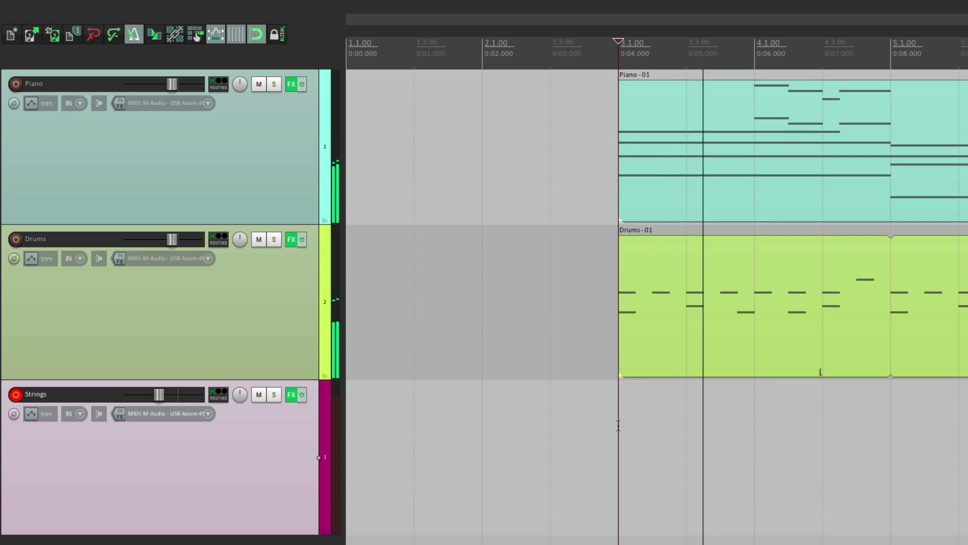
key("space")
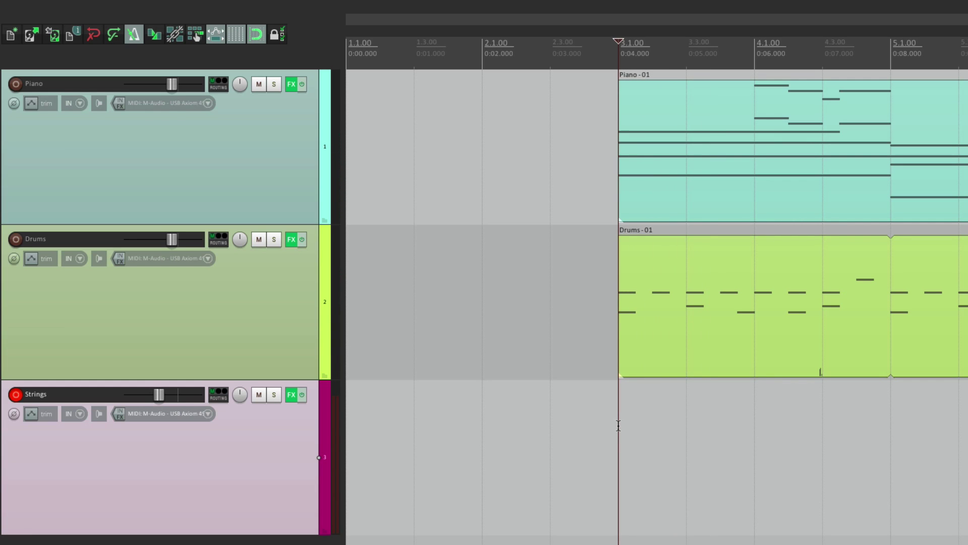
key("space")
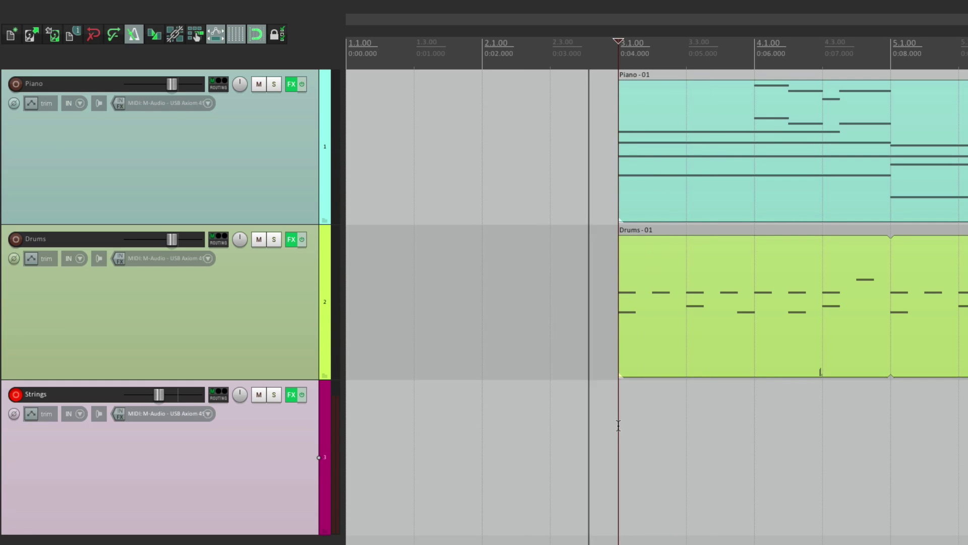
key("space")
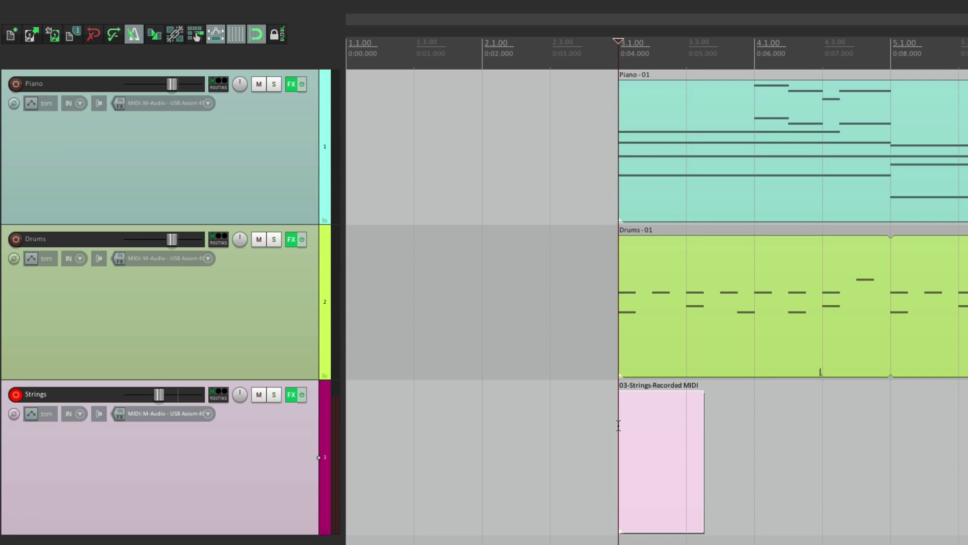
key("ctrl+z")
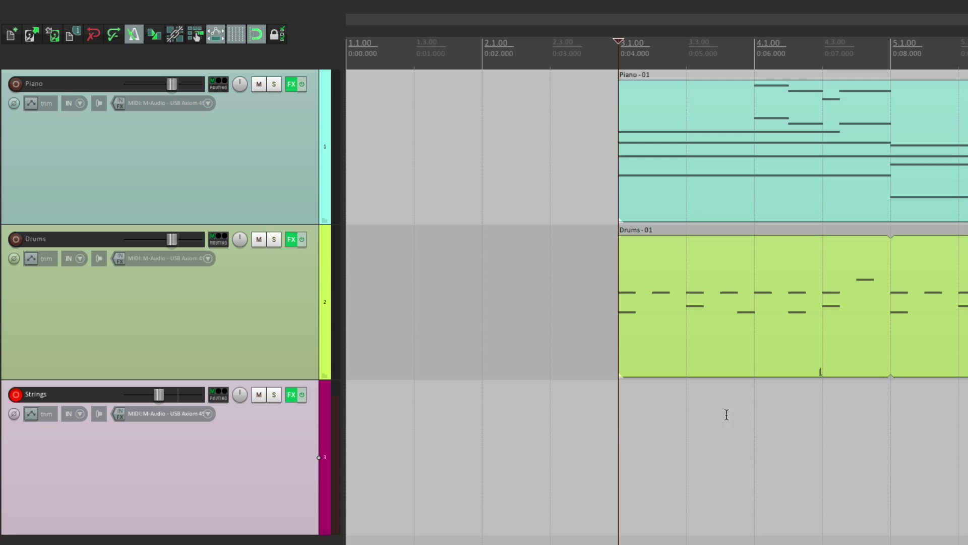
Step: Place the edit cursor at measure 4 and make a short test recording on the Strings track
left_click(755, 412)
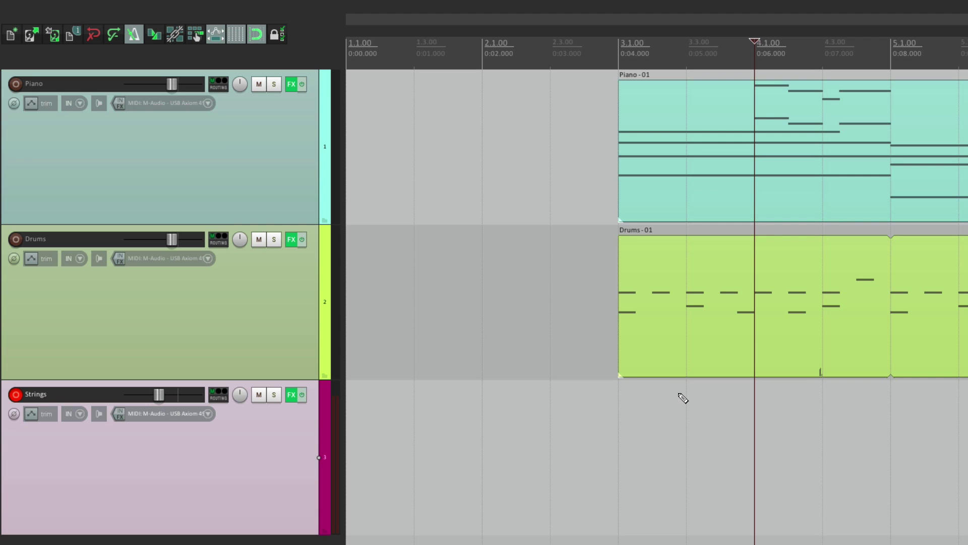
key("space")
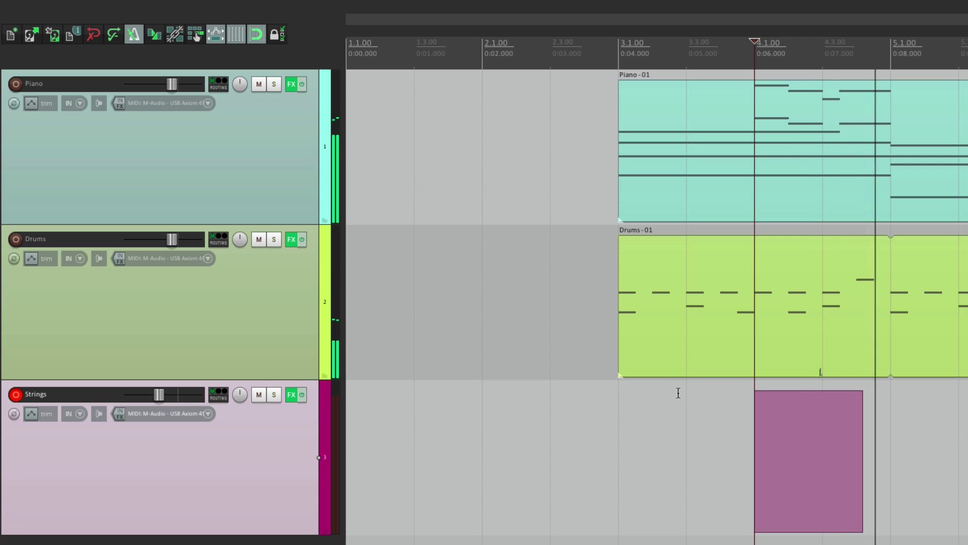
key("space")
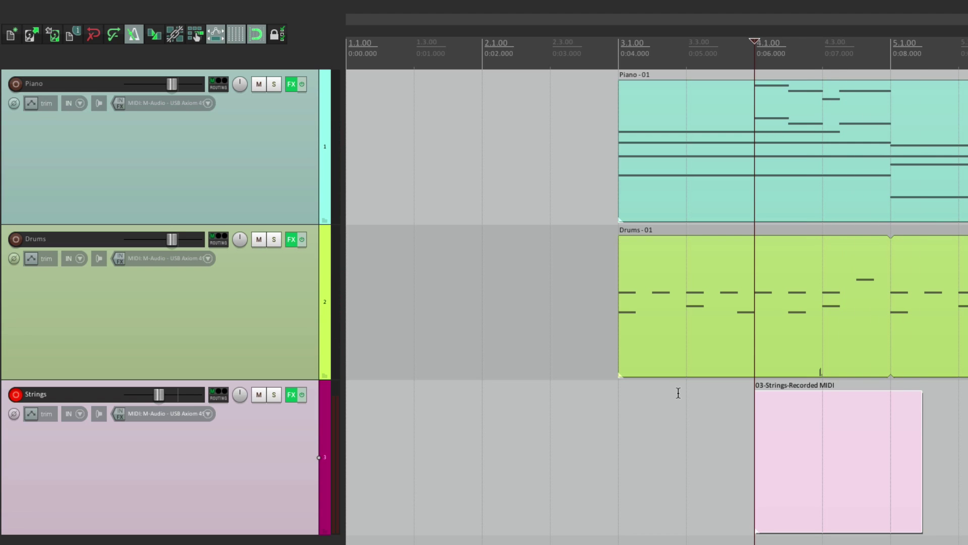
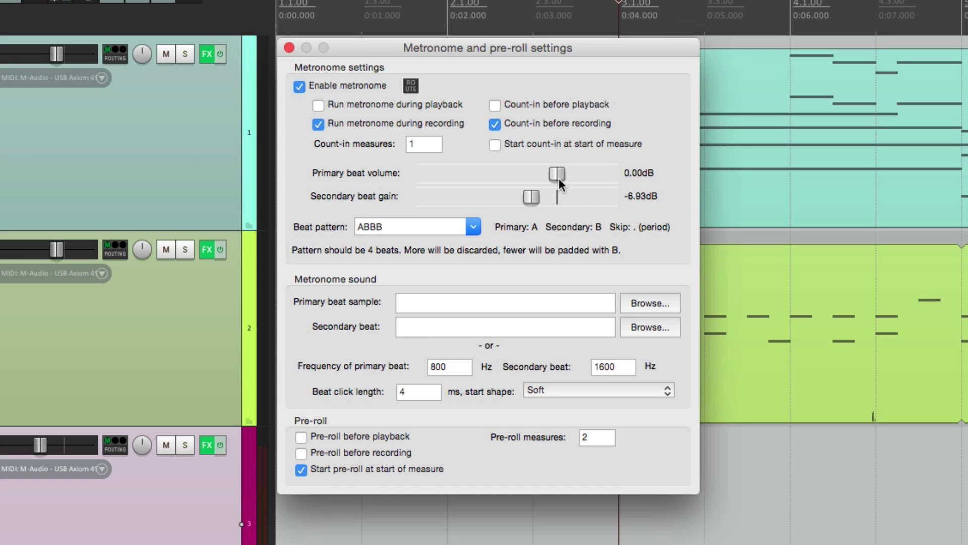
Step: Set the metronome's primary beat volume to -12.1 dB and test it with a short Strings recording from measure 2
left_click_drag(554, 176, 512, 202)
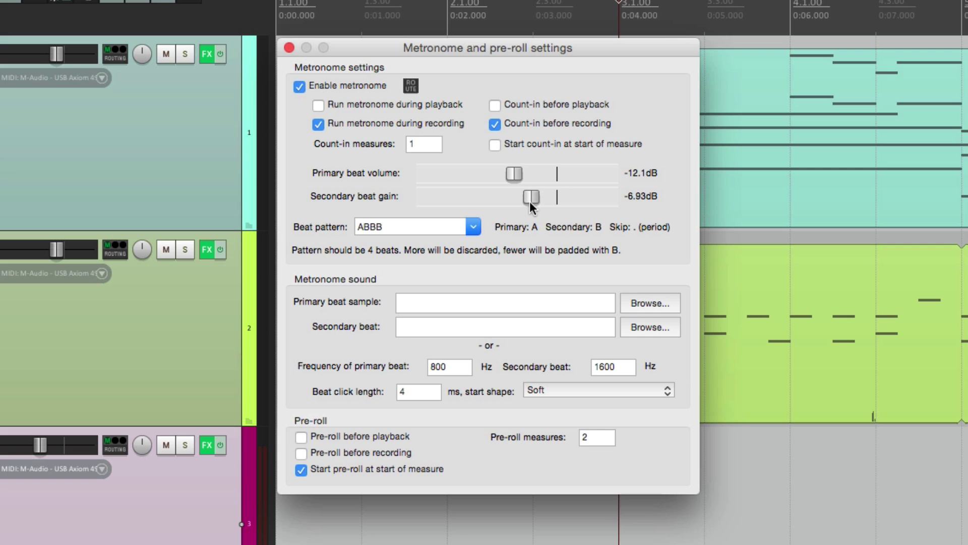
left_click(289, 48)
left_click(445, 450)
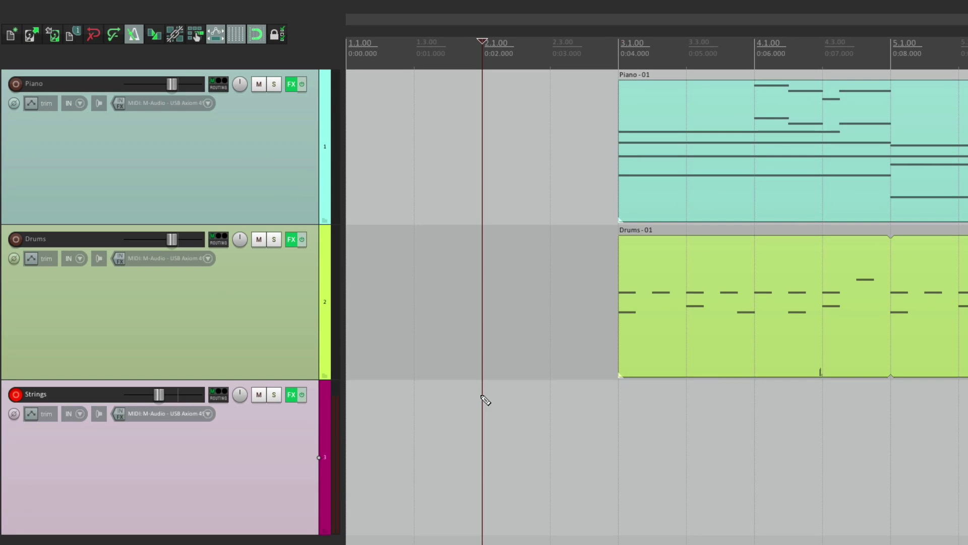
key("ctrl+r")
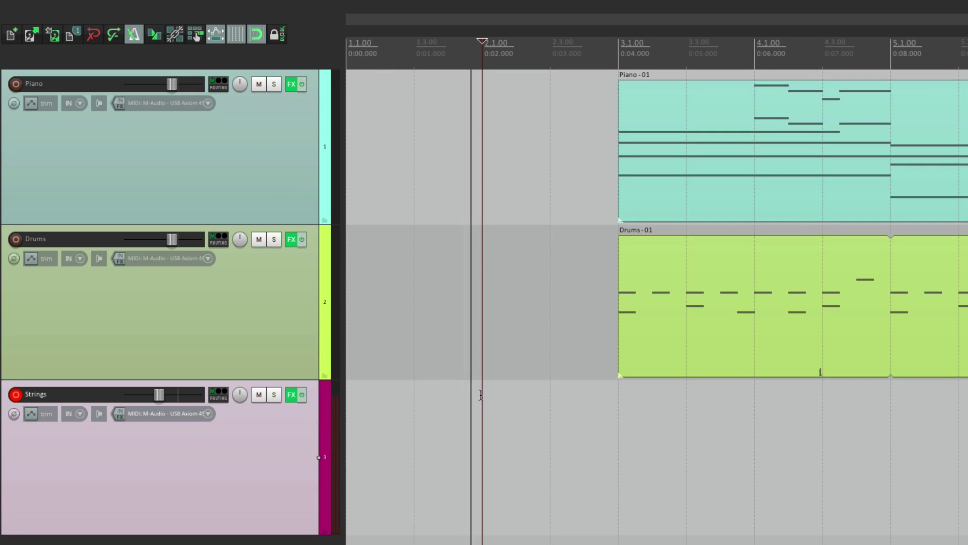
key("space")
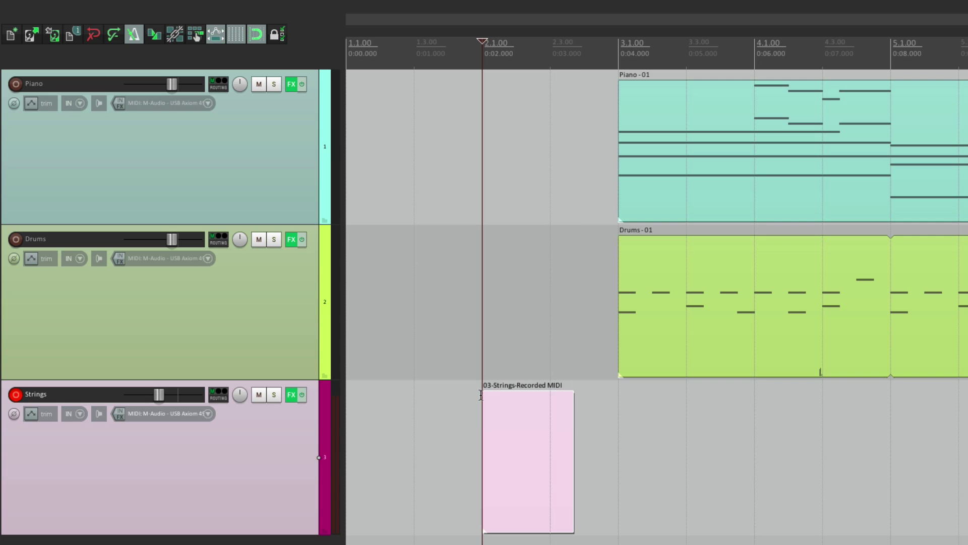
Step: Set the metronome's secondary beat gain to -15.3 dB and test it by recording over the Strings item at measure 2
right_click(134, 35)
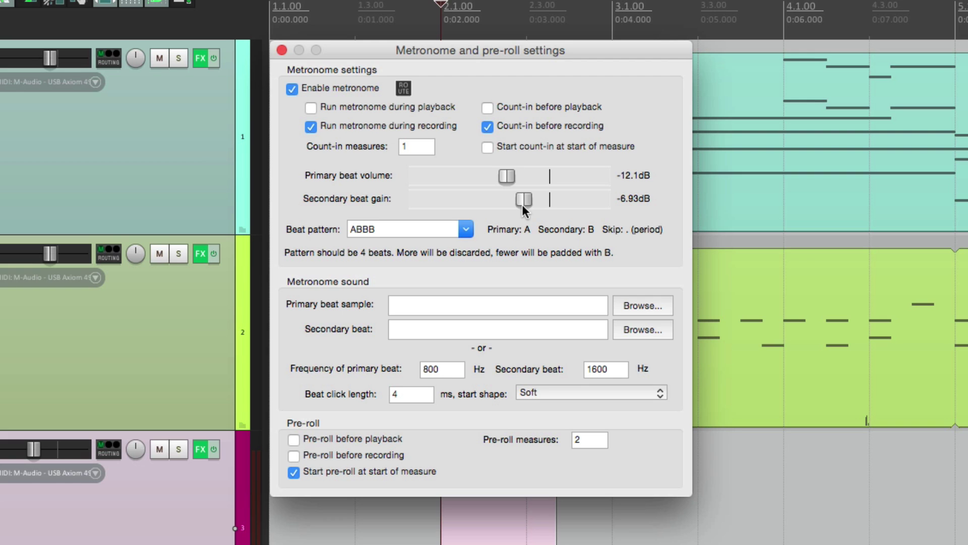
left_click_drag(522, 204, 496, 204)
left_click(281, 49)
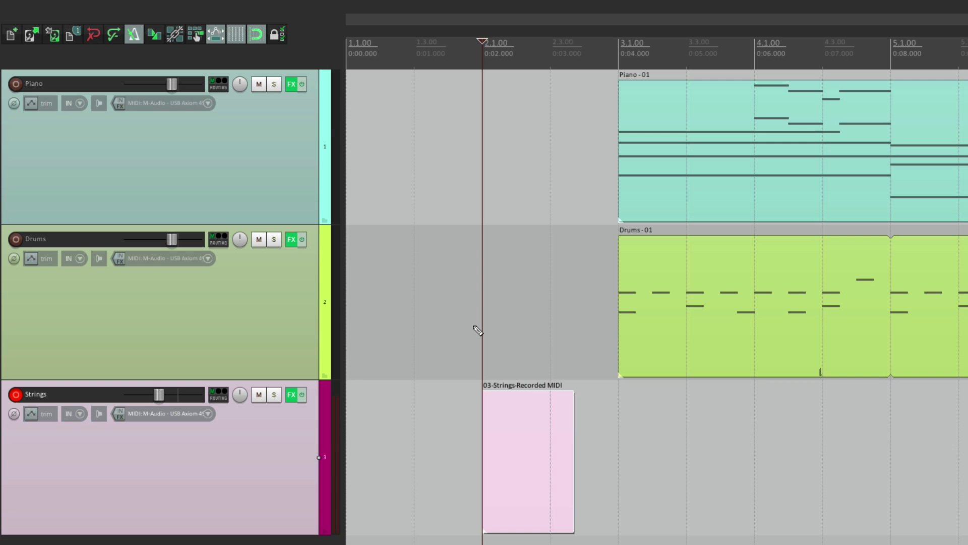
key("ctrl+r")
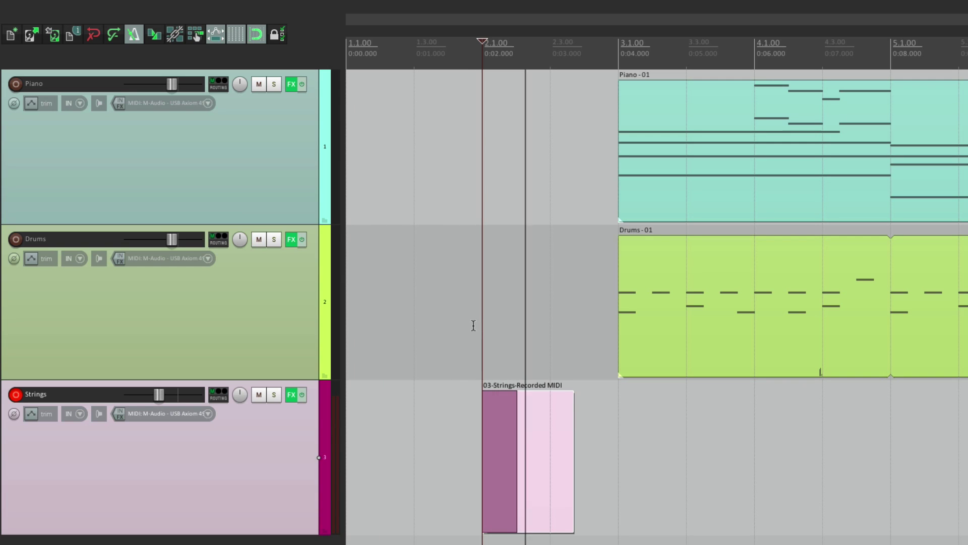
key("space")
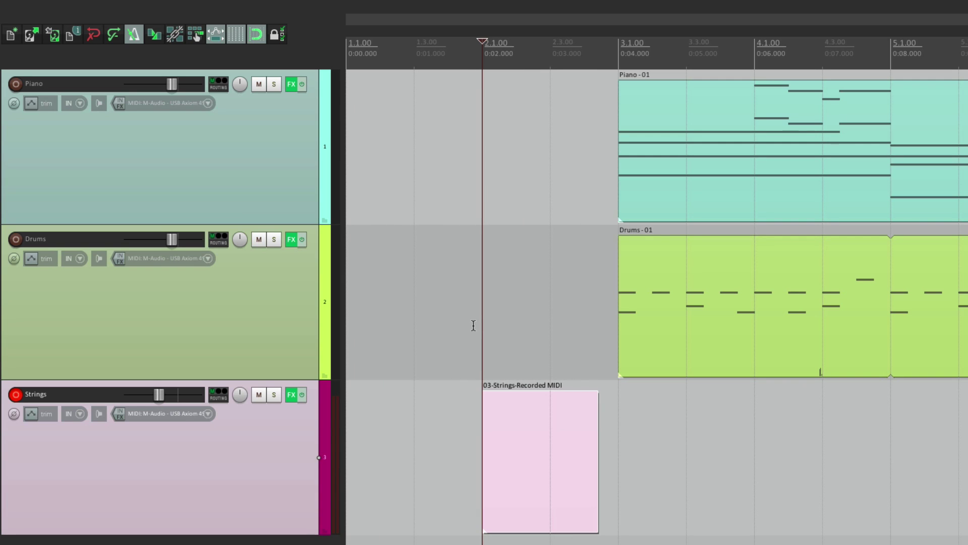
Step: Reset the metronome's secondary beat gain to 0.00 dB and test it with another recording over the Strings item
right_click(134, 34)
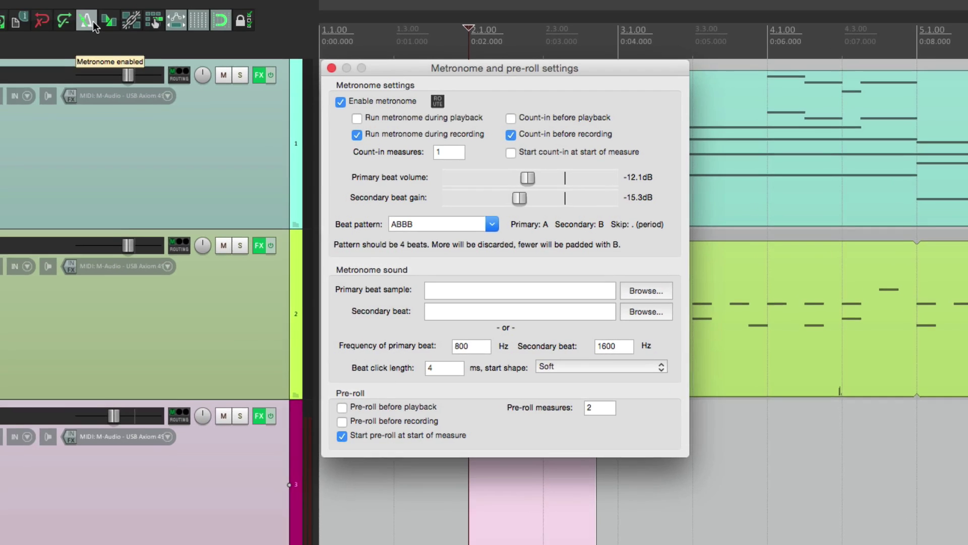
double_click(503, 202)
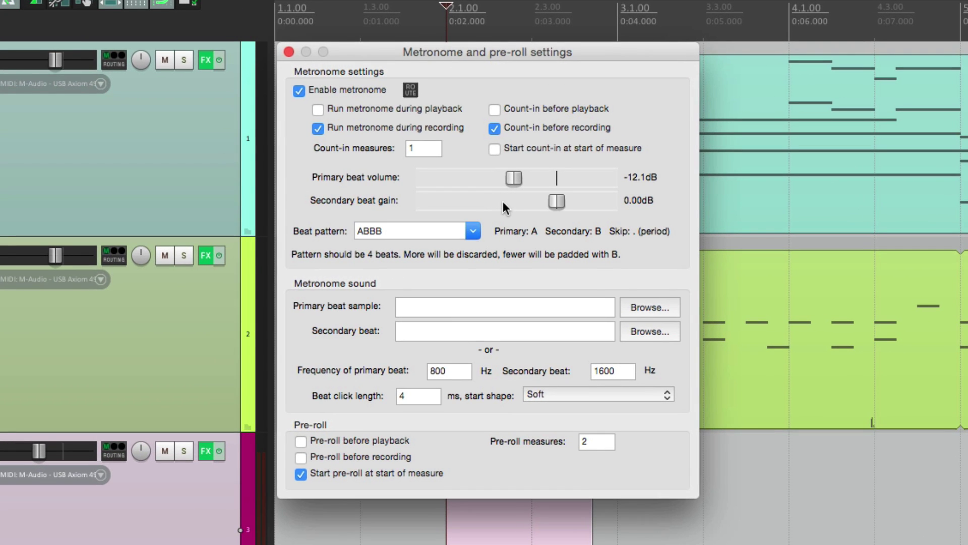
left_click(289, 53)
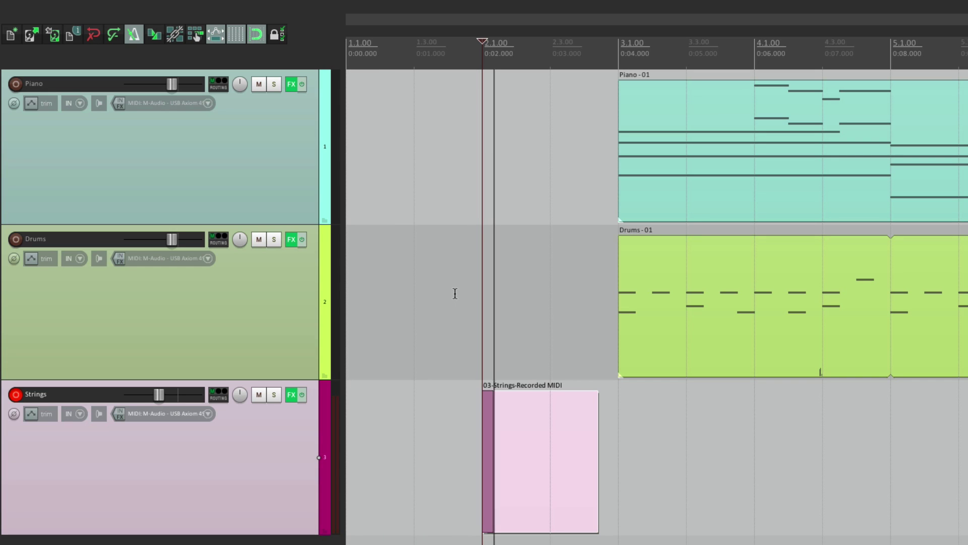
Step: Set the metronome's secondary beat gain to -6.20 dB, close the settings, and record on Strings from measure 2 to test it
right_click(133, 34)
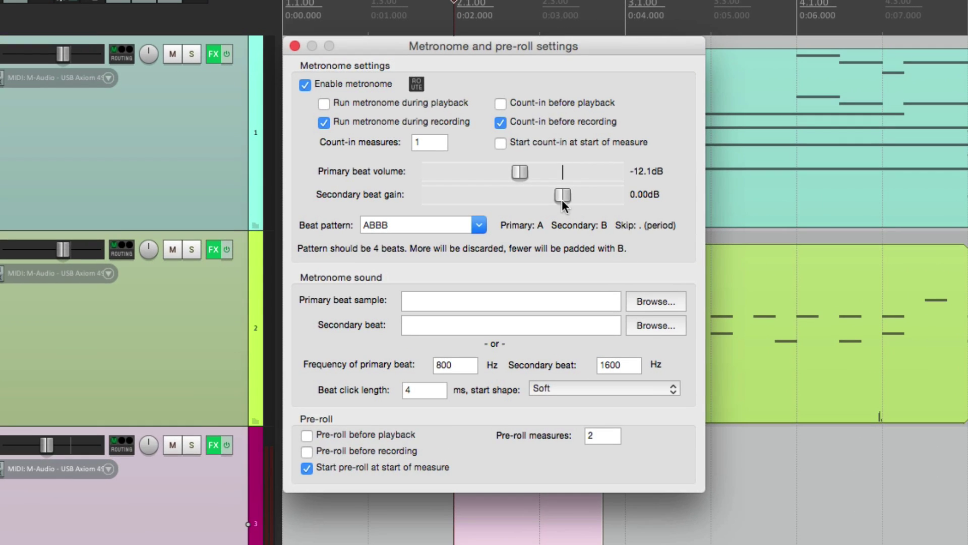
left_click_drag(561, 198, 539, 204)
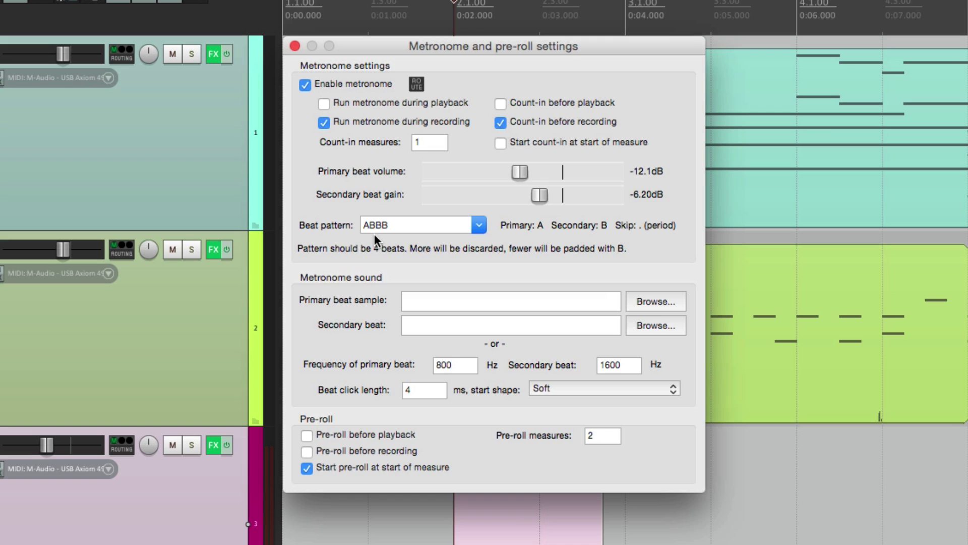
left_click(295, 46)
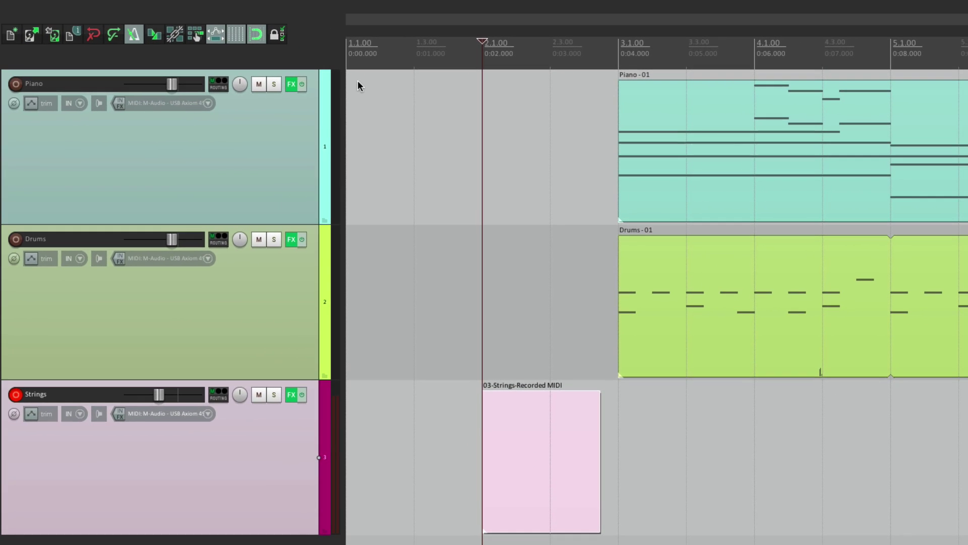
key("ctrl+r")
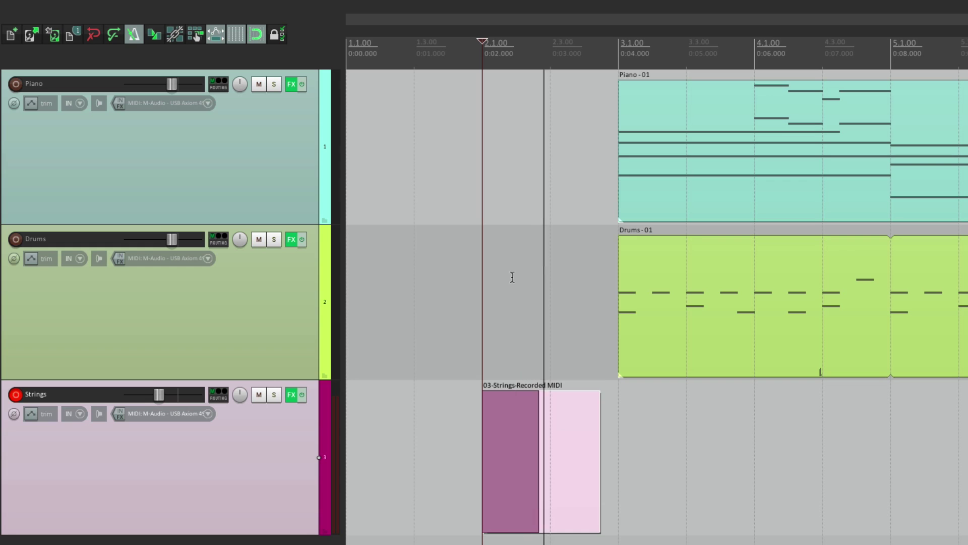
Step: Set the metronome's beat pattern to ABAB and test it by recording over the Strings item at measure 2
right_click(133, 35)
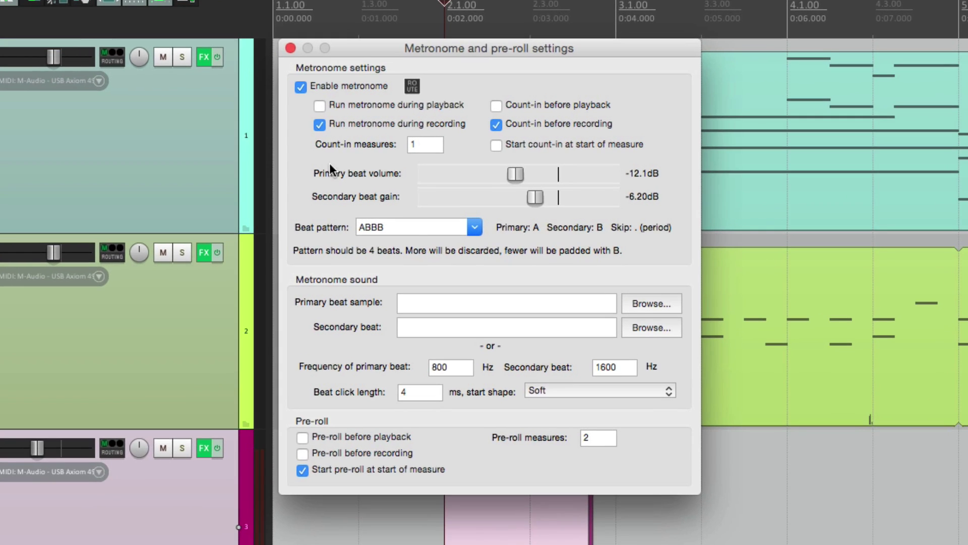
double_click(410, 226)
type("ABAB")
key("Escape")
key("space")
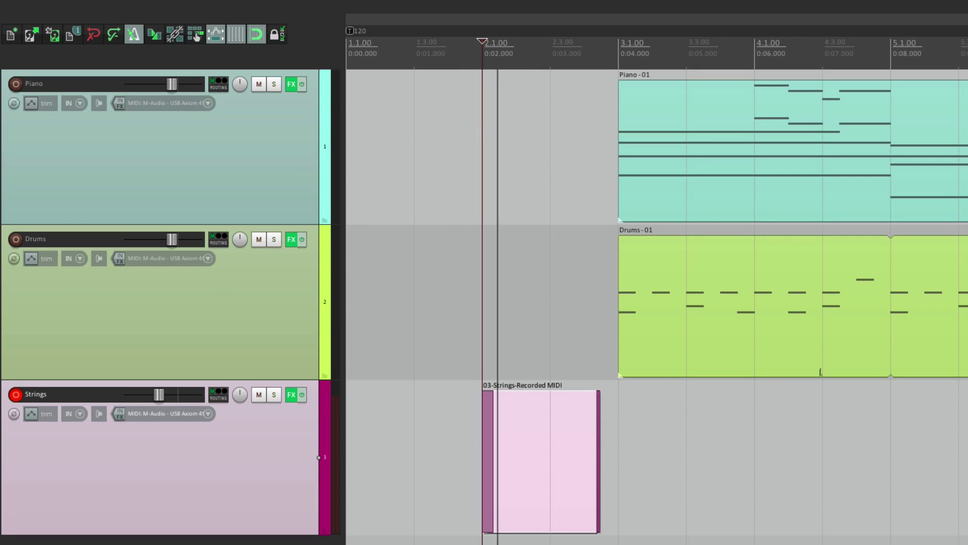
key("space")
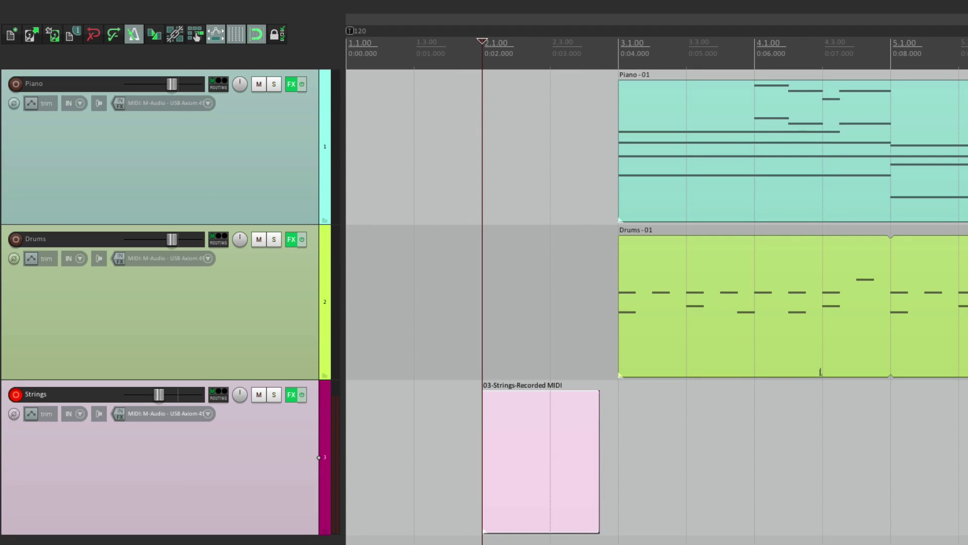
Step: Set the metronome's beat pattern to ABBA and test it with another recording over the Strings item
right_click(134, 35)
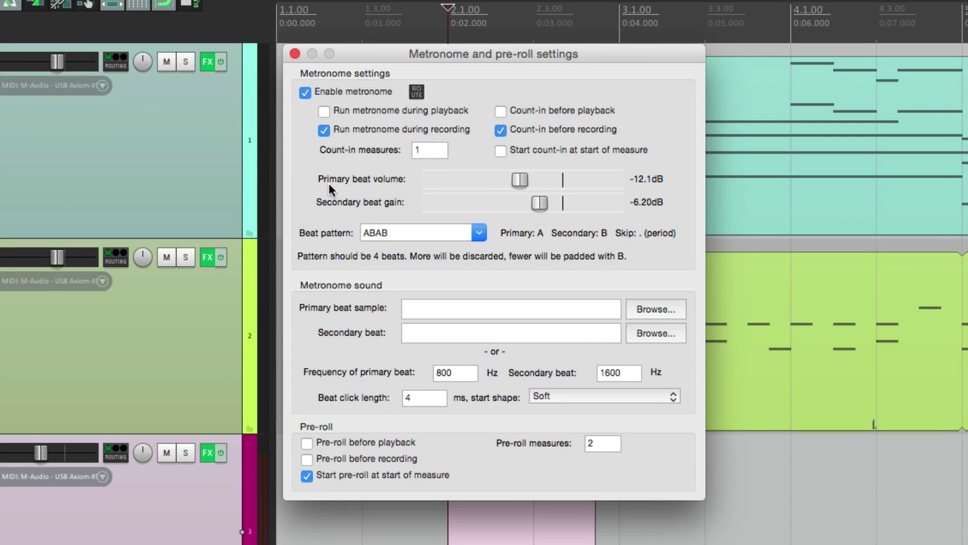
double_click(433, 231)
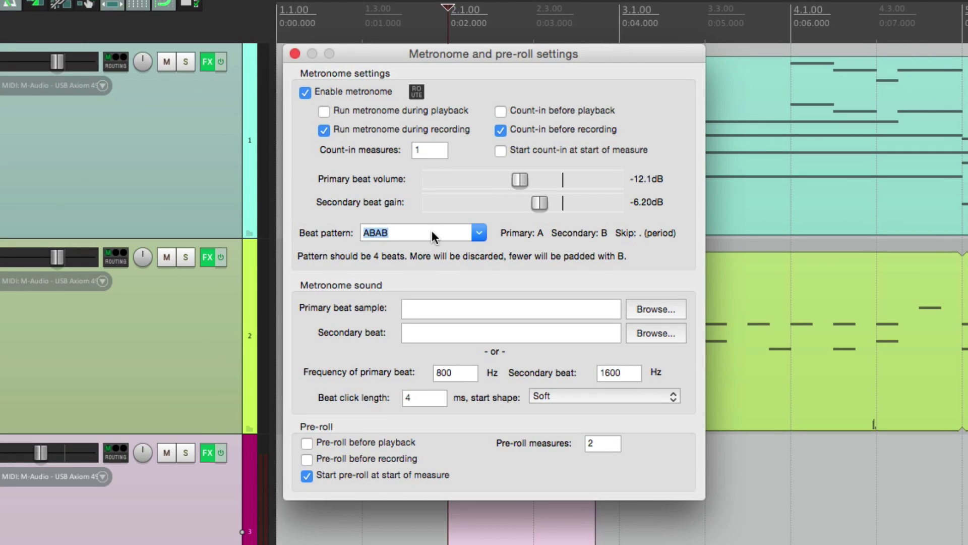
type("ABBA")
key("Return")
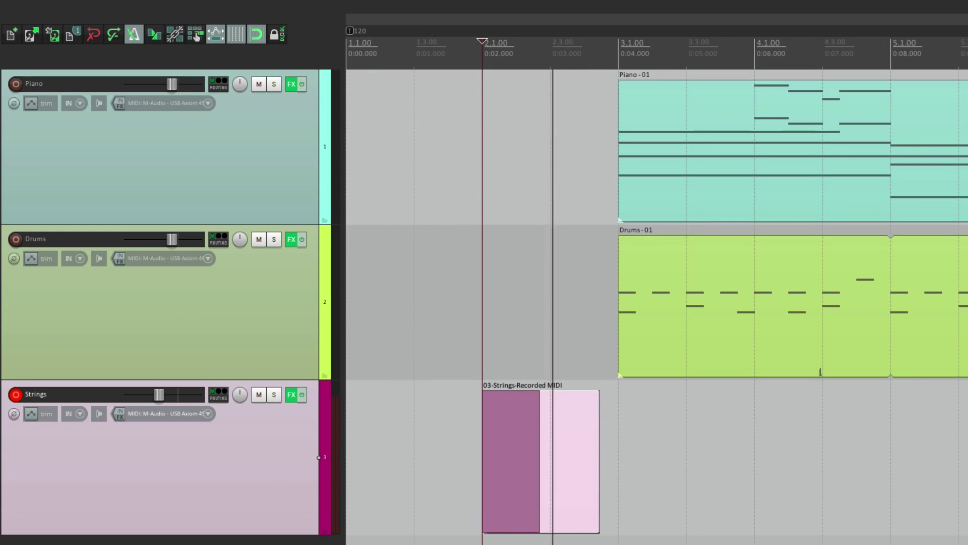
key("space")
Step: Restore the metronome's beat pattern to ABBB in the metronome settings
right_click(133, 34)
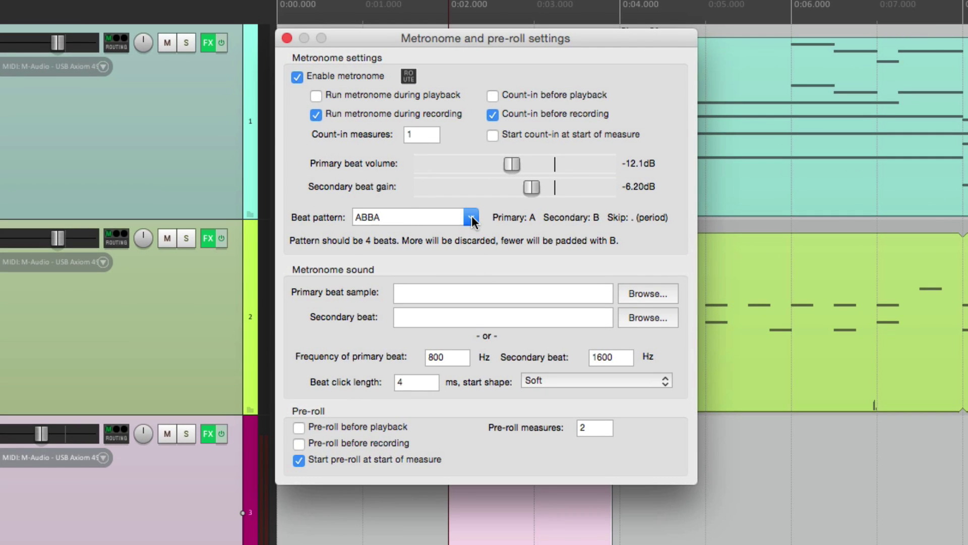
left_click(443, 217)
left_click(439, 261)
Step: Set the metronome frequencies to 400 Hz primary and 800 Hz secondary, then test them with a Strings recording from measure 2
left_click(464, 356)
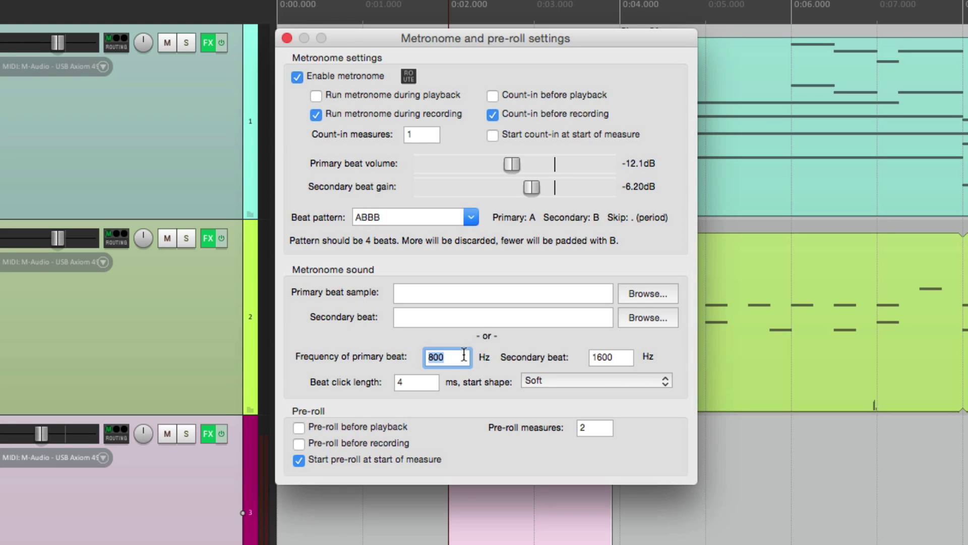
type("400")
left_click(621, 355)
type("800")
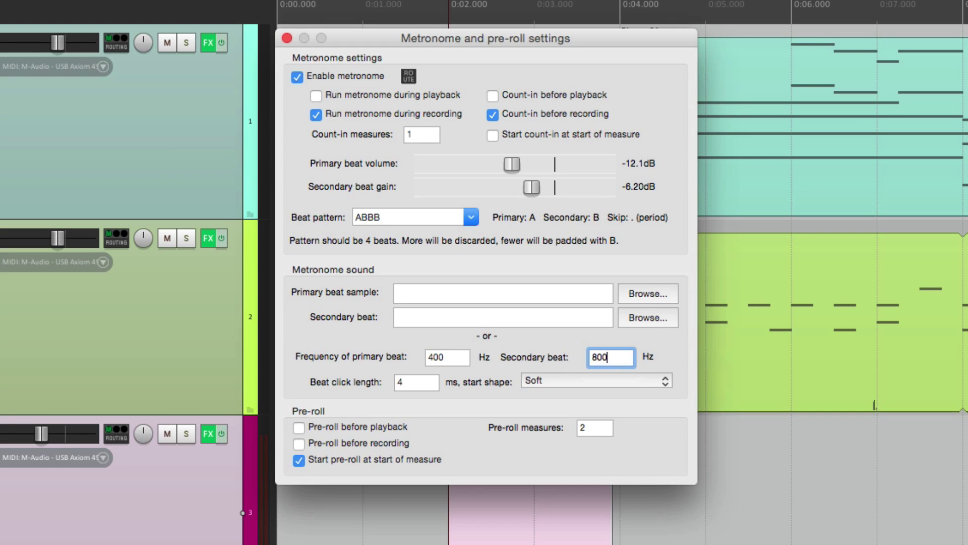
key("Return")
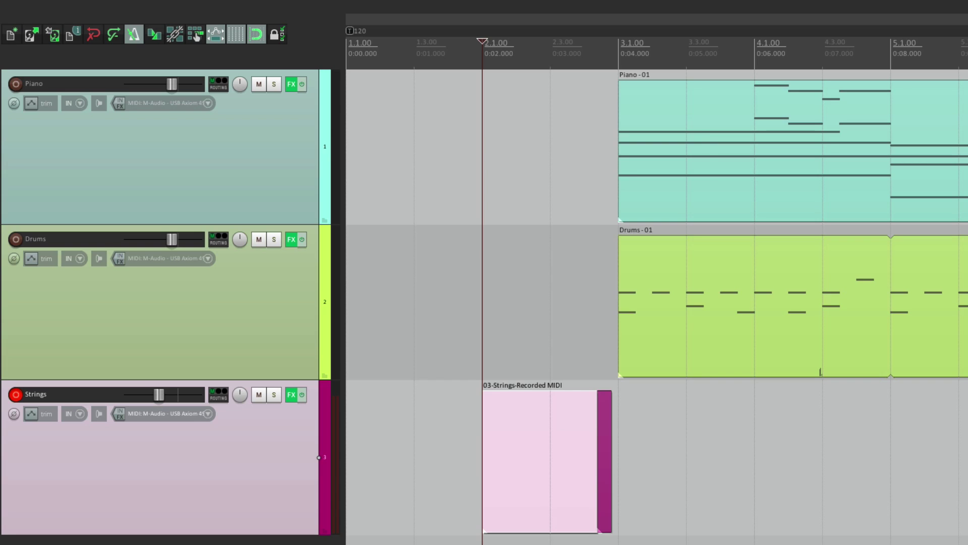
Step: Raise the metronome frequencies to 1600 Hz primary and 3200 Hz secondary and test them with a Strings recording
right_click(134, 34)
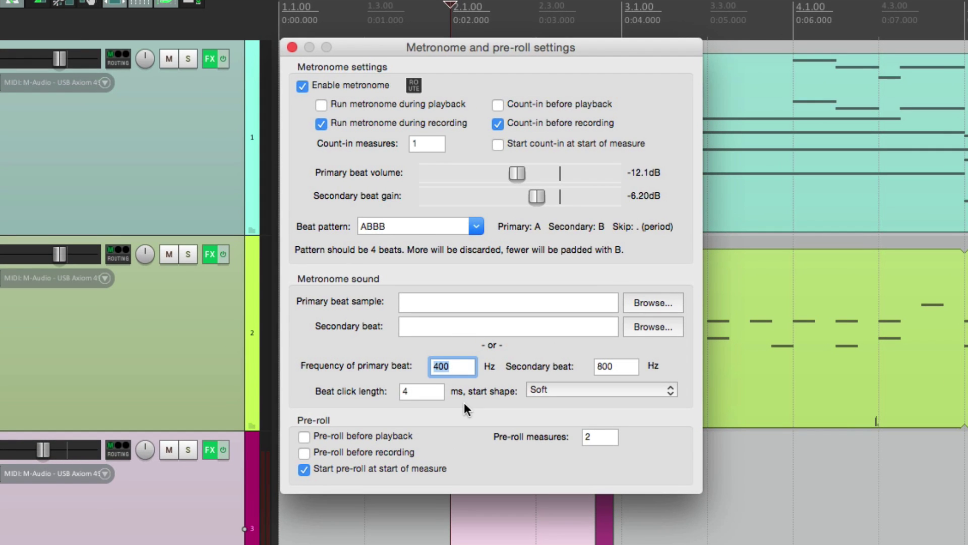
type("1600")
double_click(630, 372)
type("320")
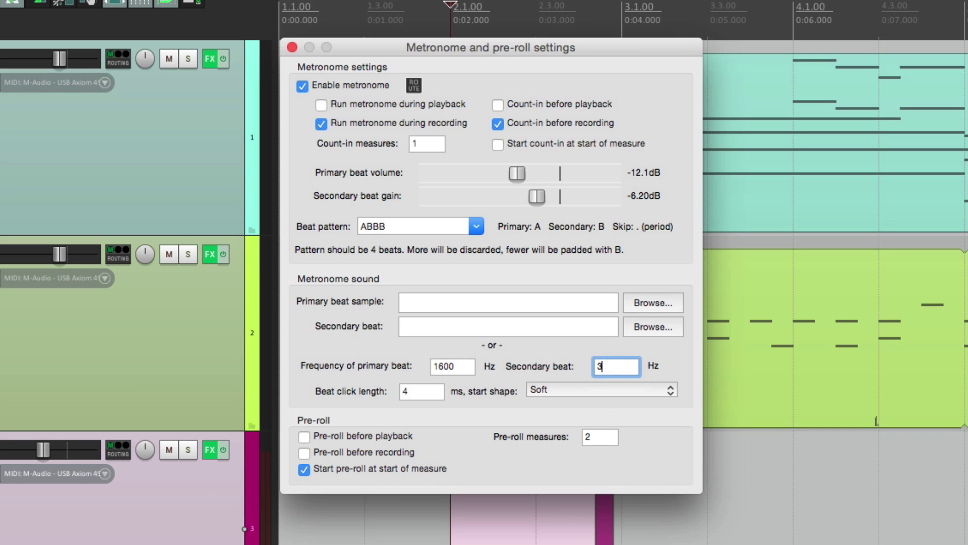
type("0")
key("Return")
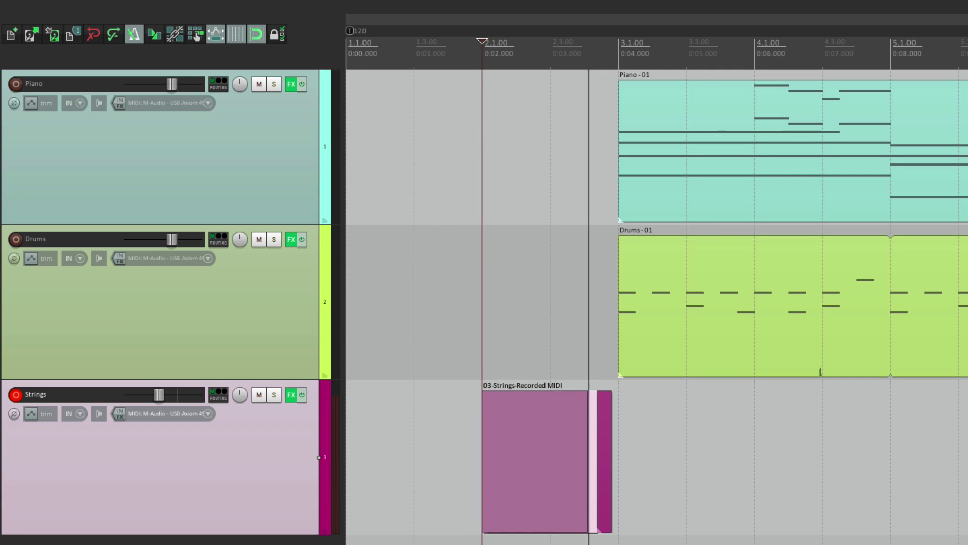
key("space")
Step: Restore the metronome's primary beat frequency to 800 Hz and its secondary beat frequency to 1600 Hz
right_click(134, 34)
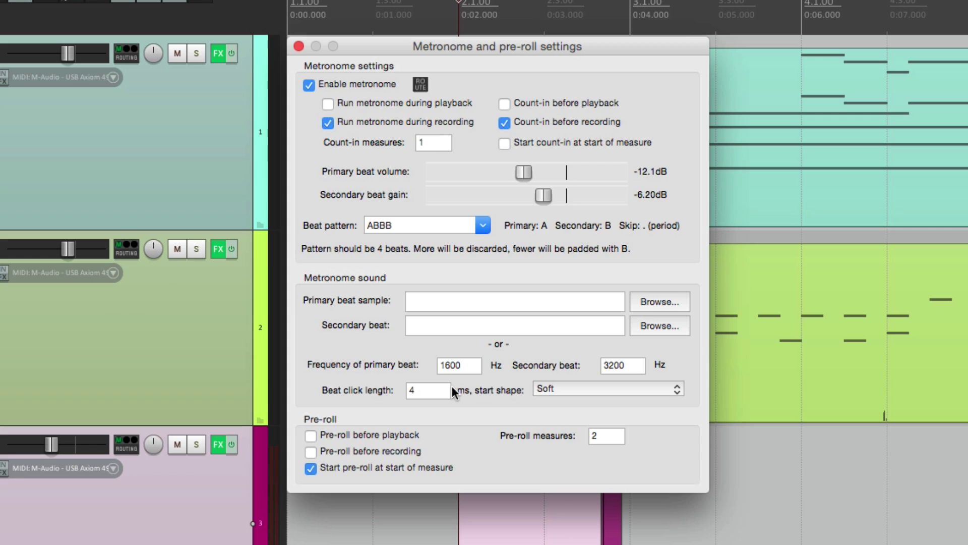
double_click(469, 368)
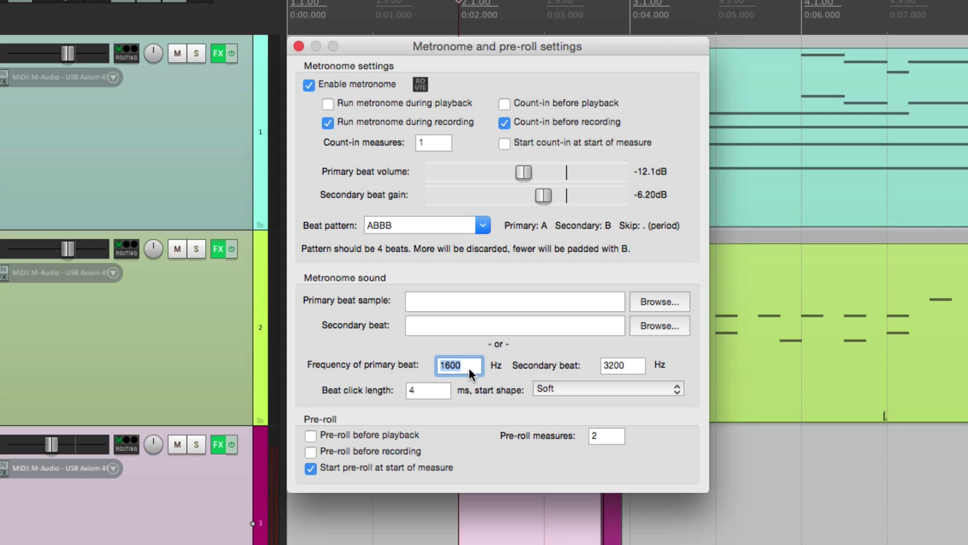
type("800")
double_click(630, 365)
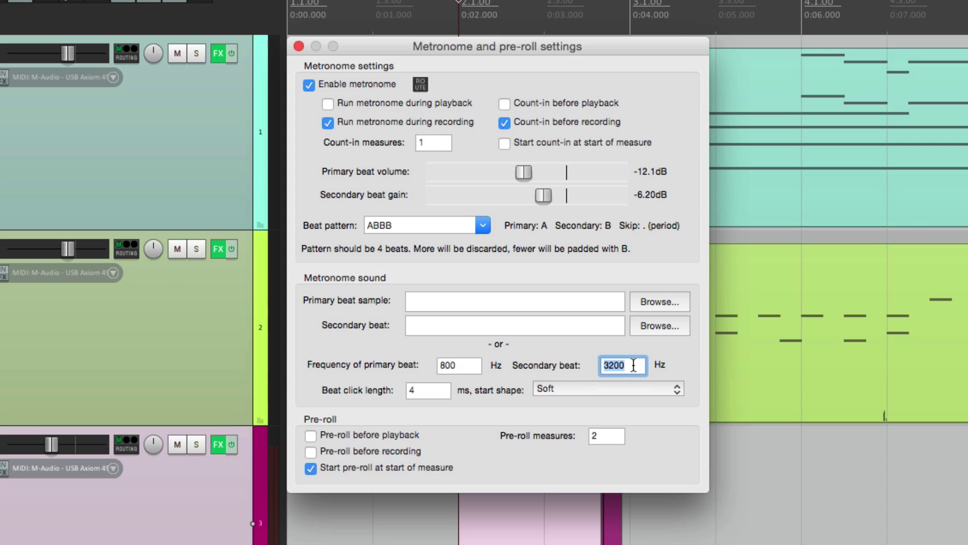
type("1600")
Step: Set the beat click length to 25 ms and test it by recording over the Strings item from measure 2
double_click(441, 391)
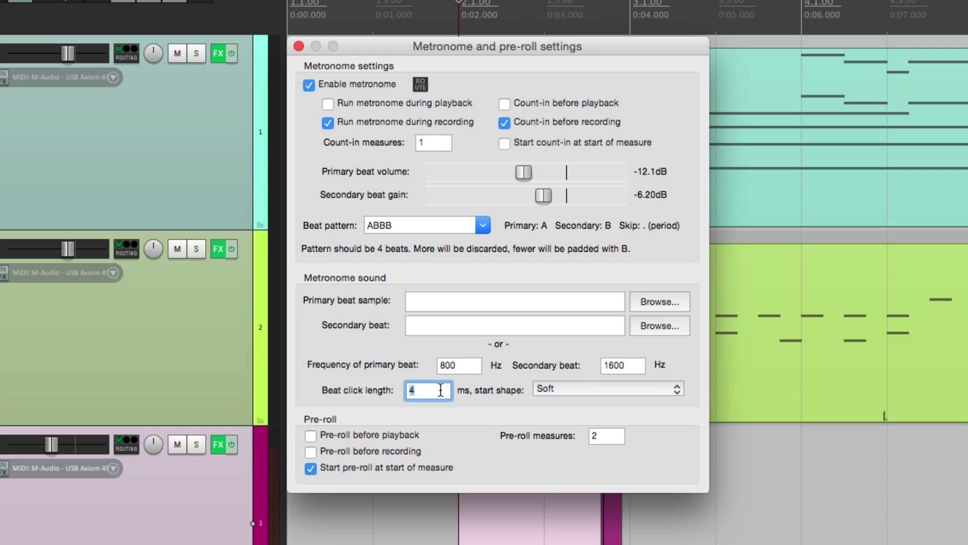
type("45")
key("Return")
key("space")
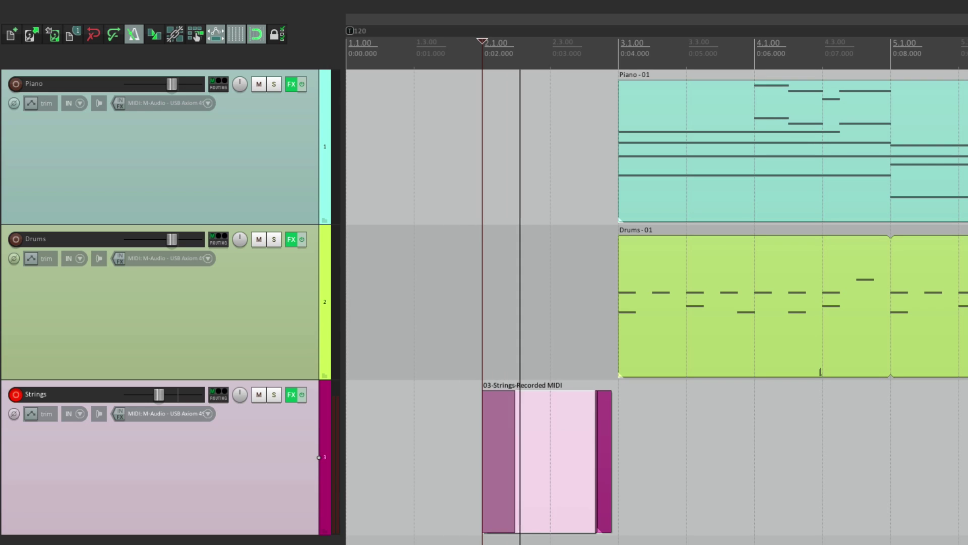
key("space")
Step: Set the metronome click's start shape to Hard and test it with a short recording on Strings
right_click(134, 34)
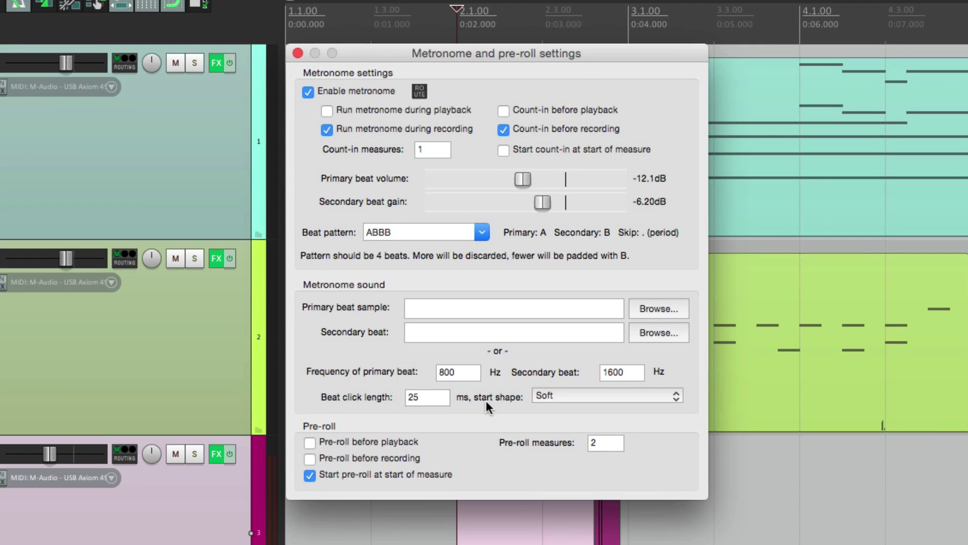
left_click(565, 398)
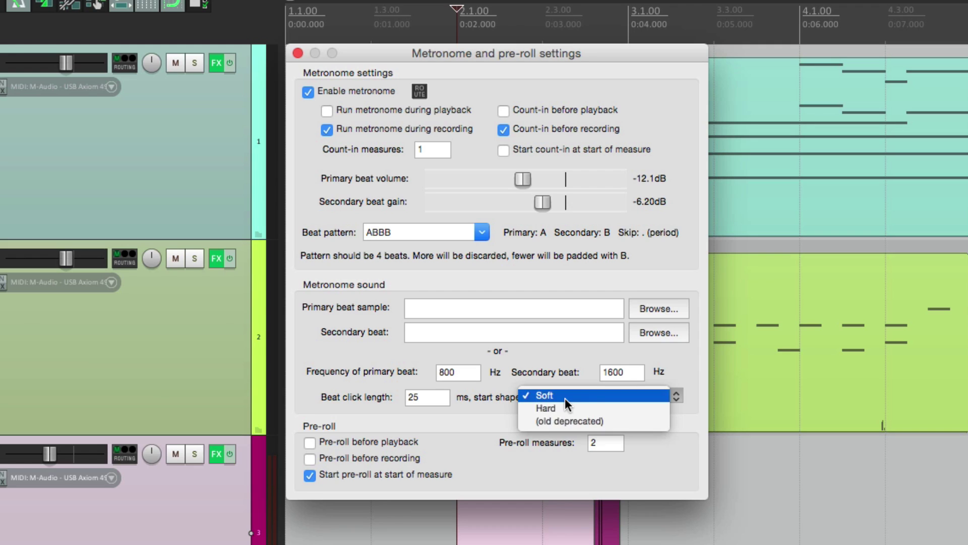
left_click(590, 411)
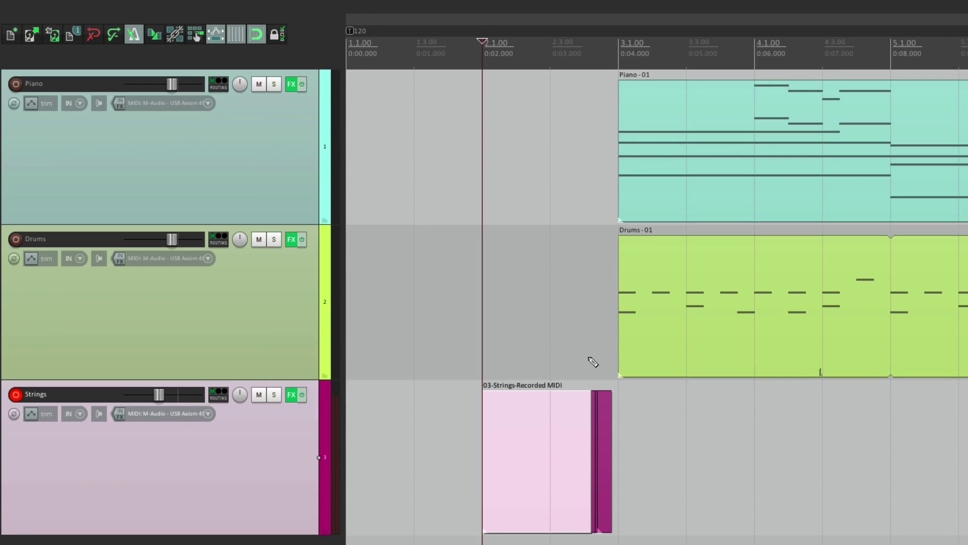
key("super+r")
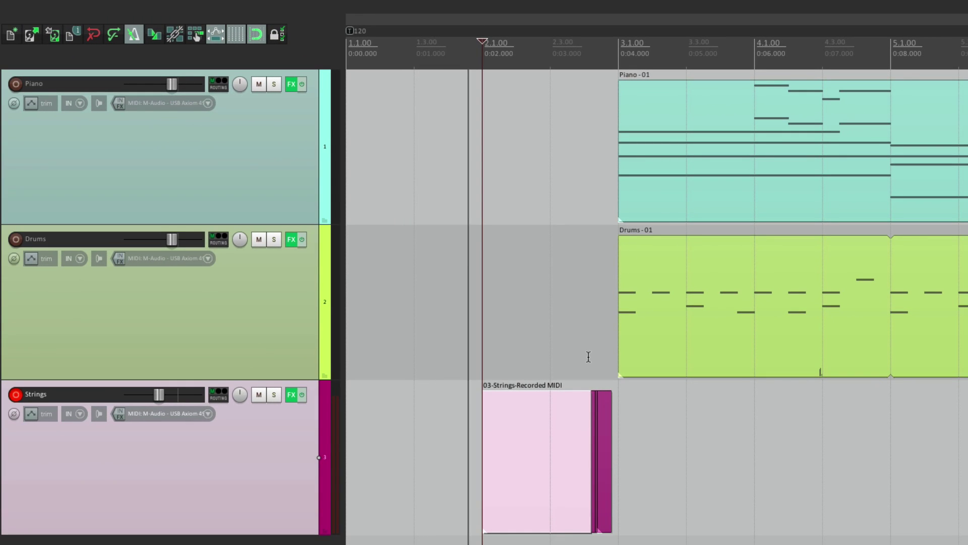
key("space")
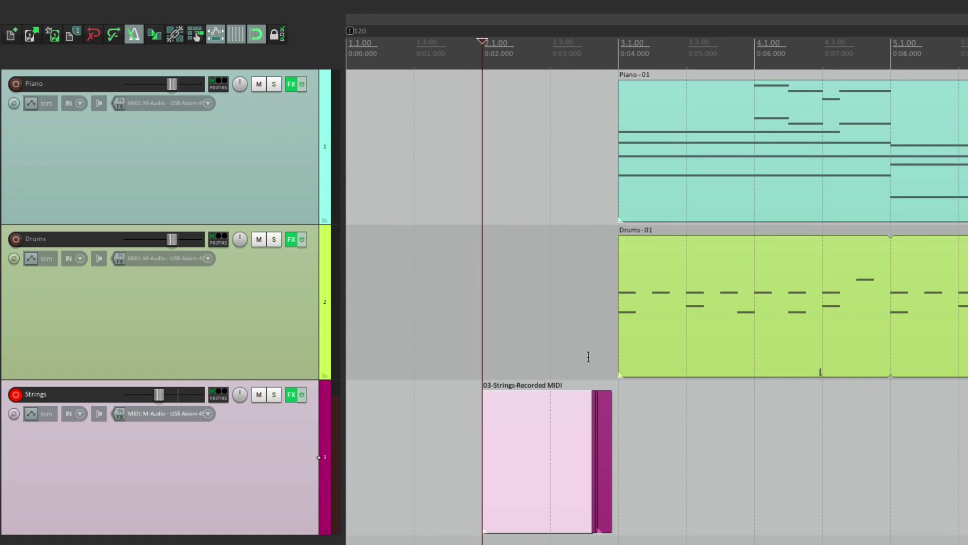
Step: Load Cowbell.wav from the Click Sounds folder of the Sound Library as the metronome's primary beat sample
key("alt+shift+m")
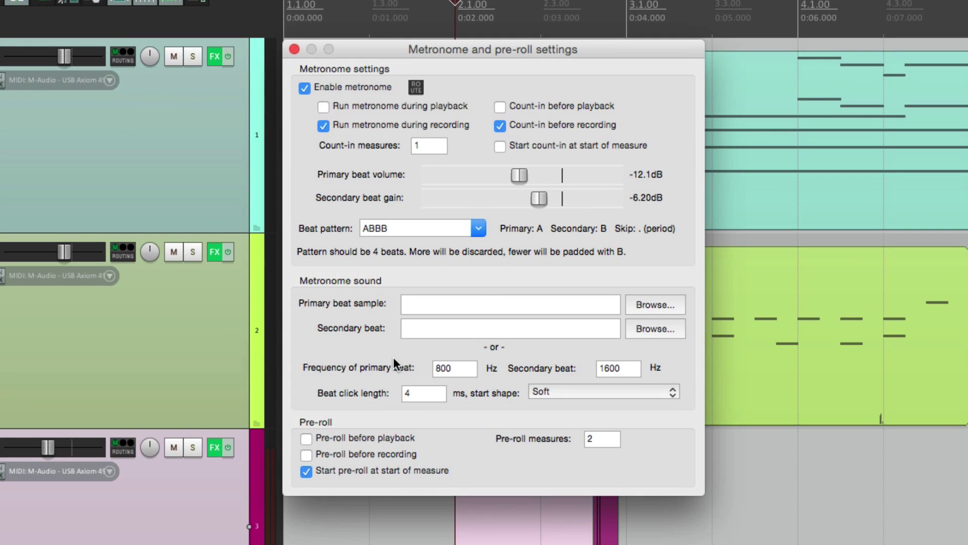
left_click(490, 309)
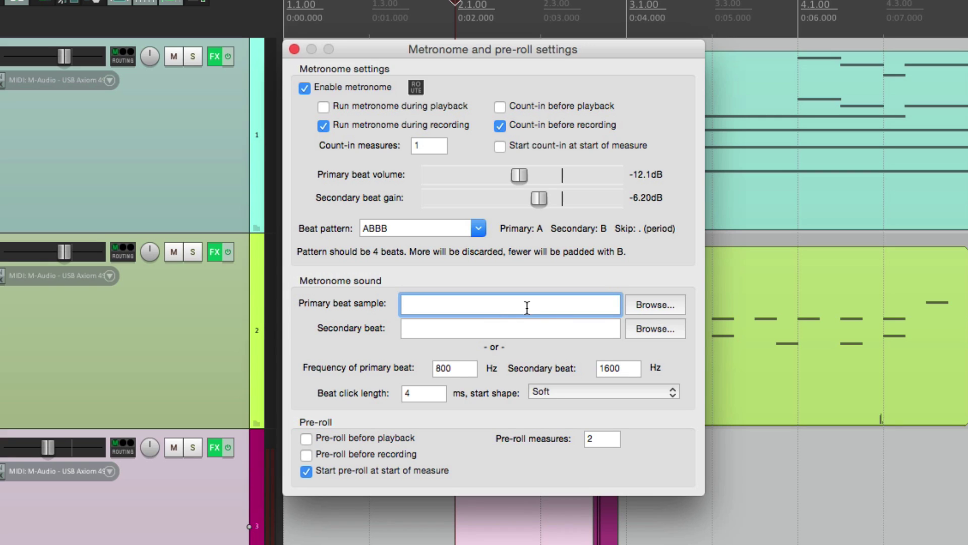
left_click(640, 304)
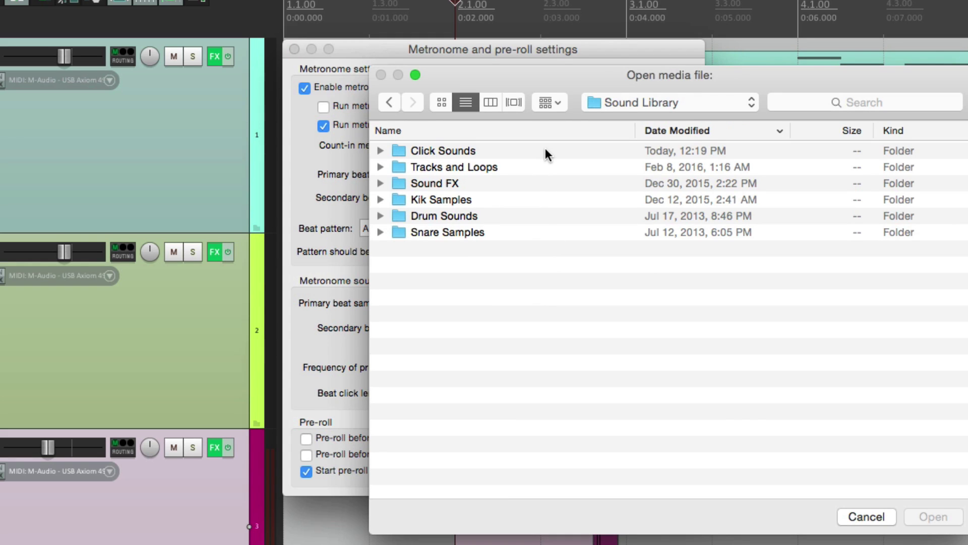
double_click(546, 151)
left_click(561, 168)
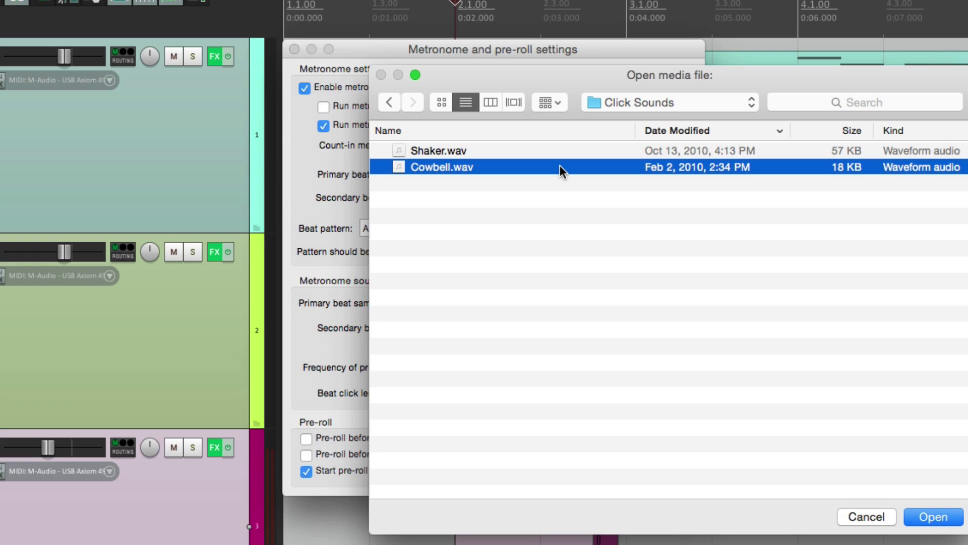
key("Return")
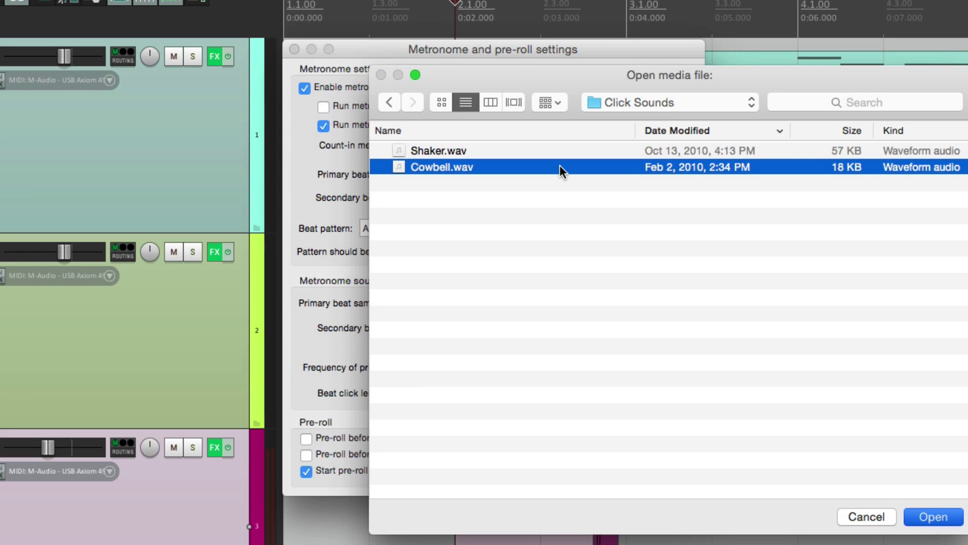
Step: Load Shaker.wav from the Click Sounds folder as the metronome's secondary beat sample
left_click(566, 331)
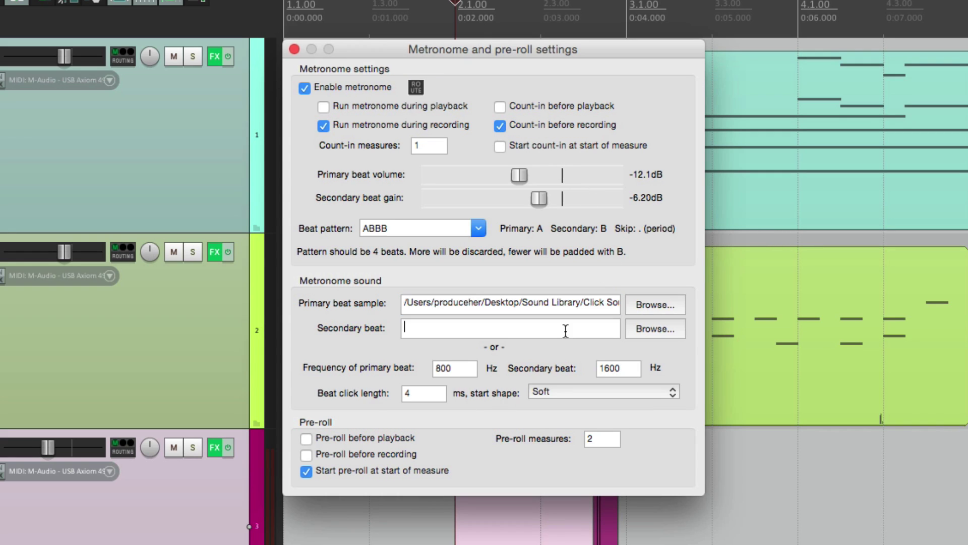
left_click(649, 328)
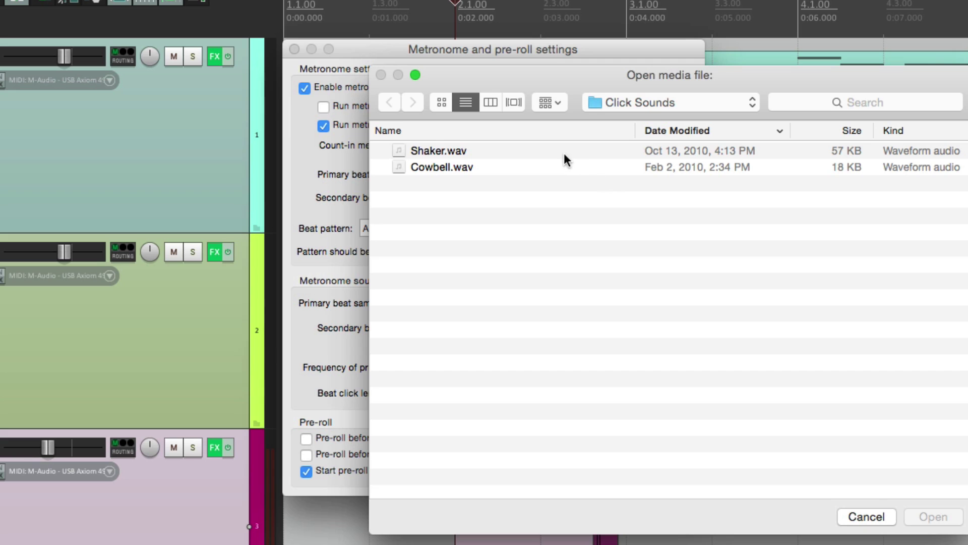
left_click(564, 150)
key("Return")
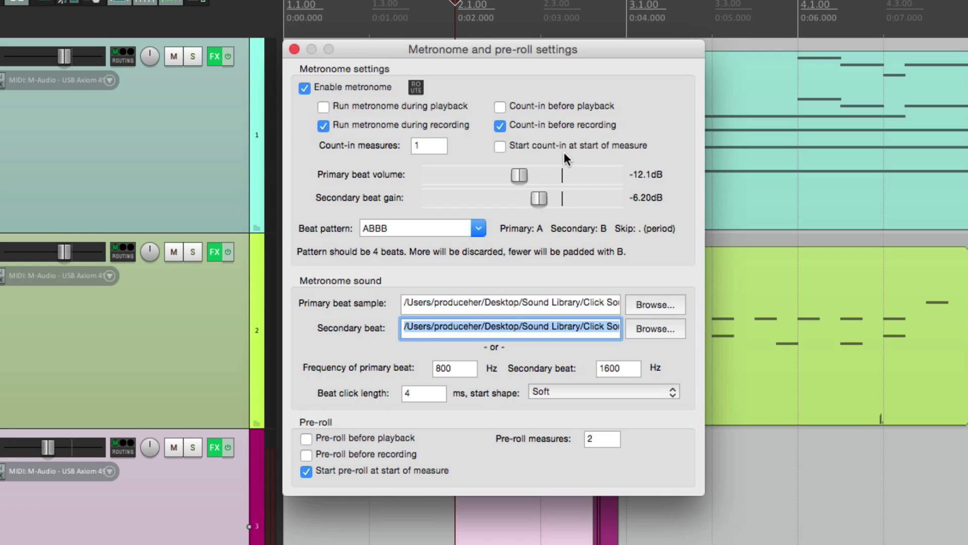
Step: Close the metronome settings and record a melody on Strings from measure 2 into measure 5 with the sample-based click
left_click(294, 49)
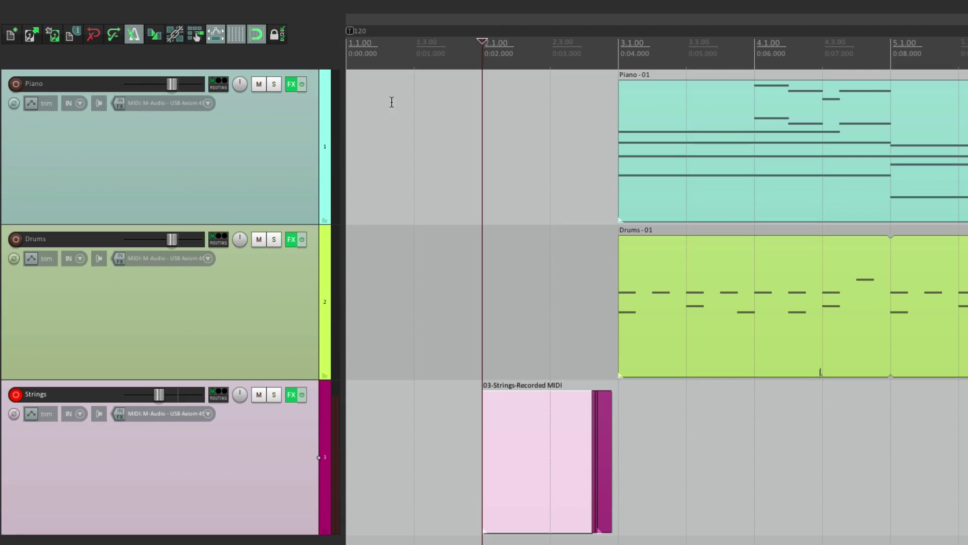
key("space")
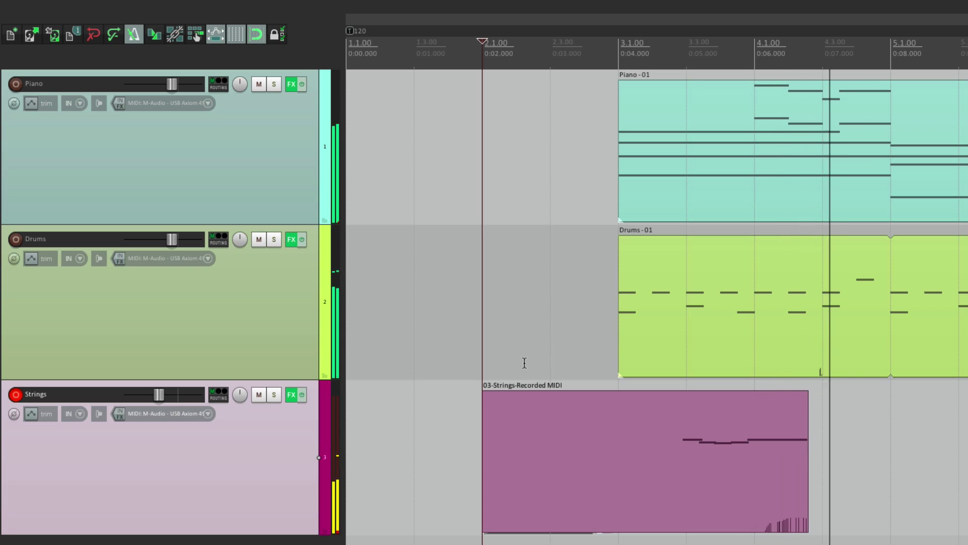
key("space")
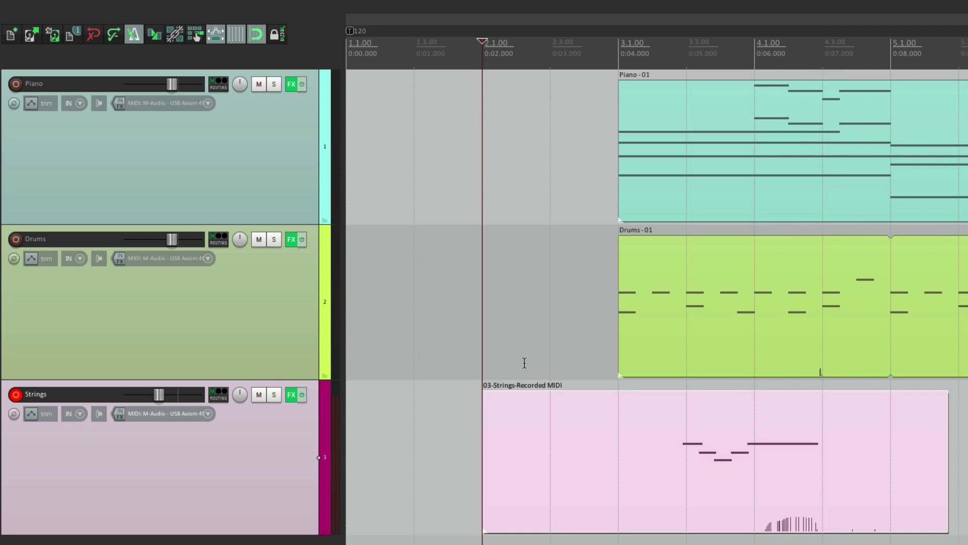
Step: Clear the primary and secondary beat sample paths in the metronome settings, and enable pre-roll instead of count-in before recording
right_click(133, 35)
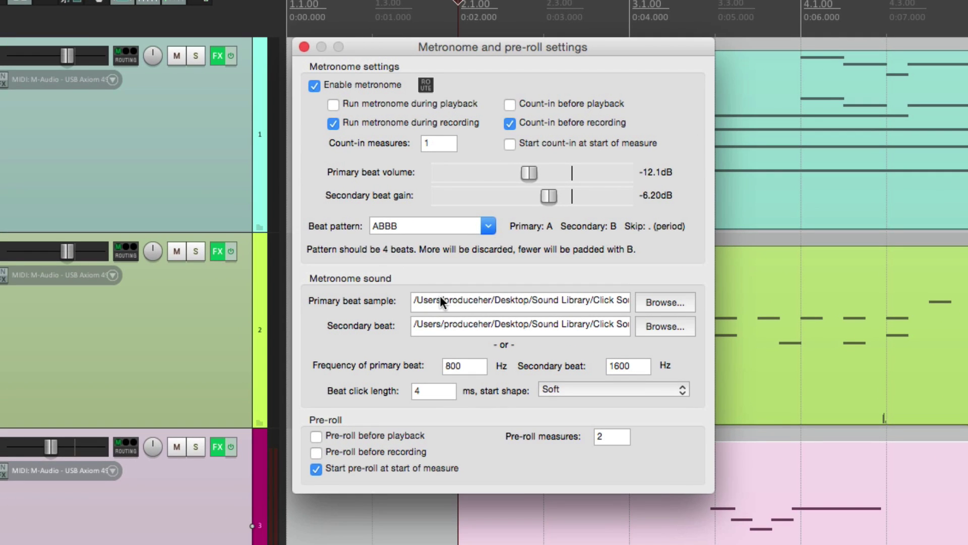
triple_click(489, 303)
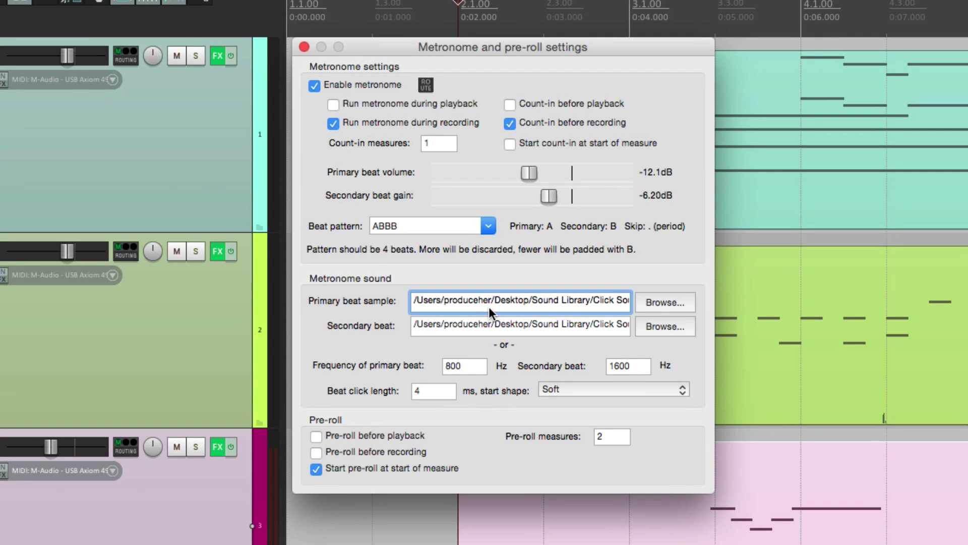
key("BackSpace")
triple_click(505, 328)
key("BackSpace")
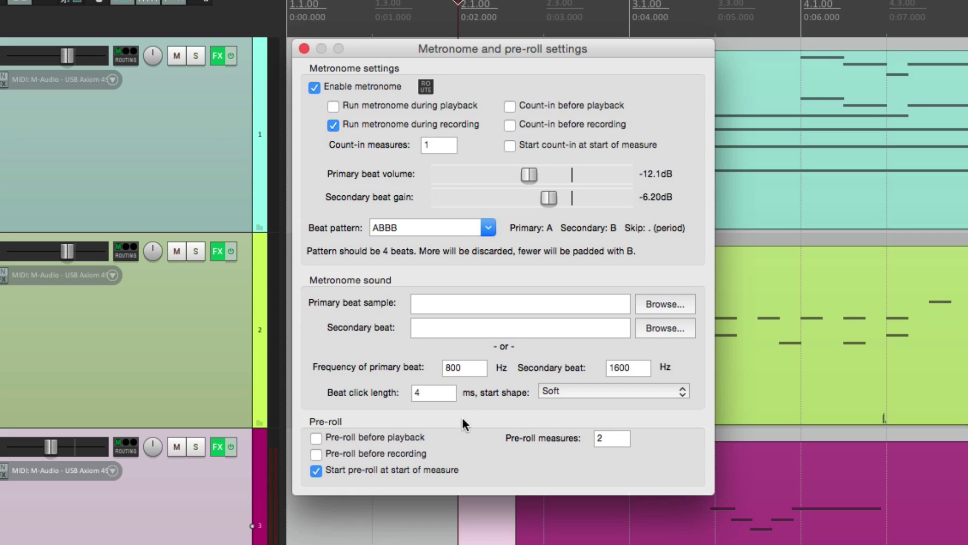
left_click(316, 455)
left_click(304, 48)
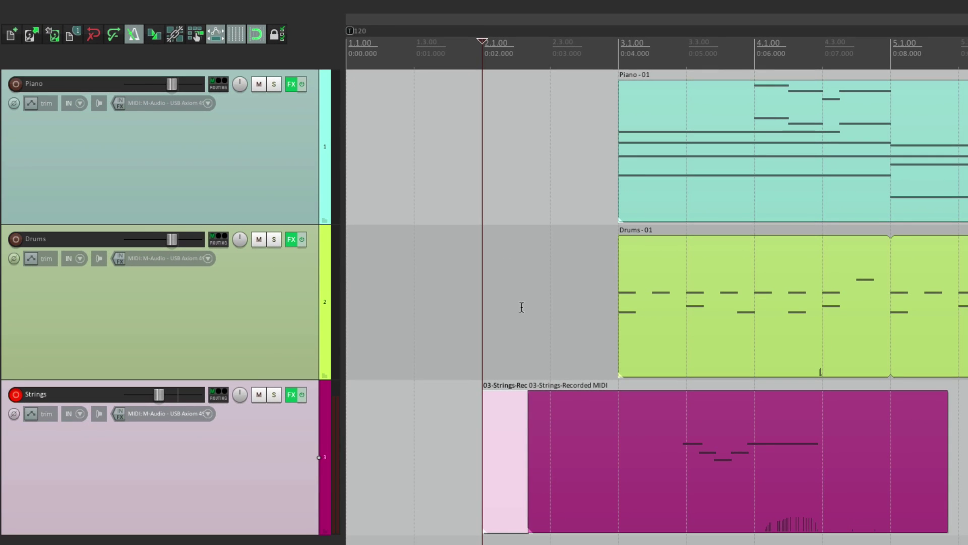
Step: Delete the recorded MIDI items from the Strings track
left_click(514, 413)
left_click(574, 422)
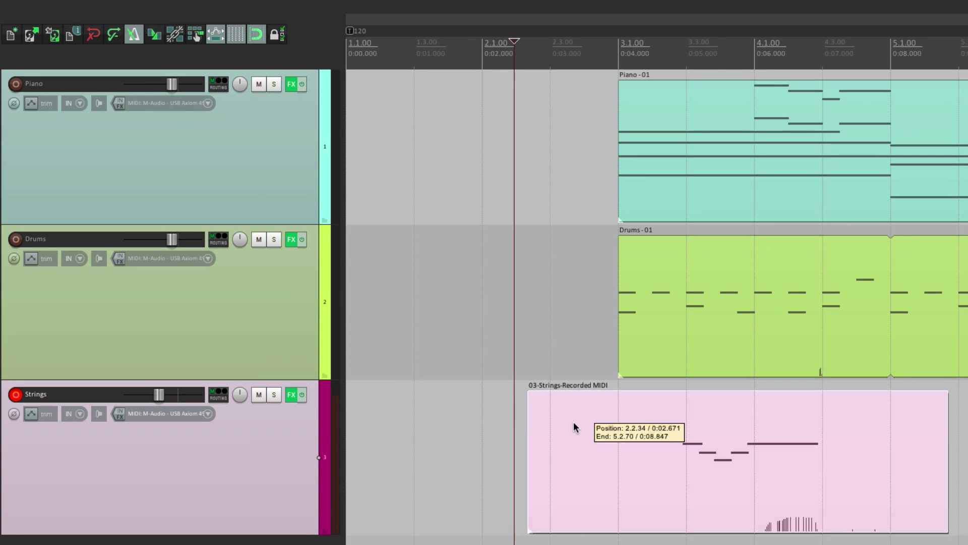
key("Delete")
Step: Test the recording pre-roll on Strings with the edit cursor at the start of measure 2
left_click(482, 429)
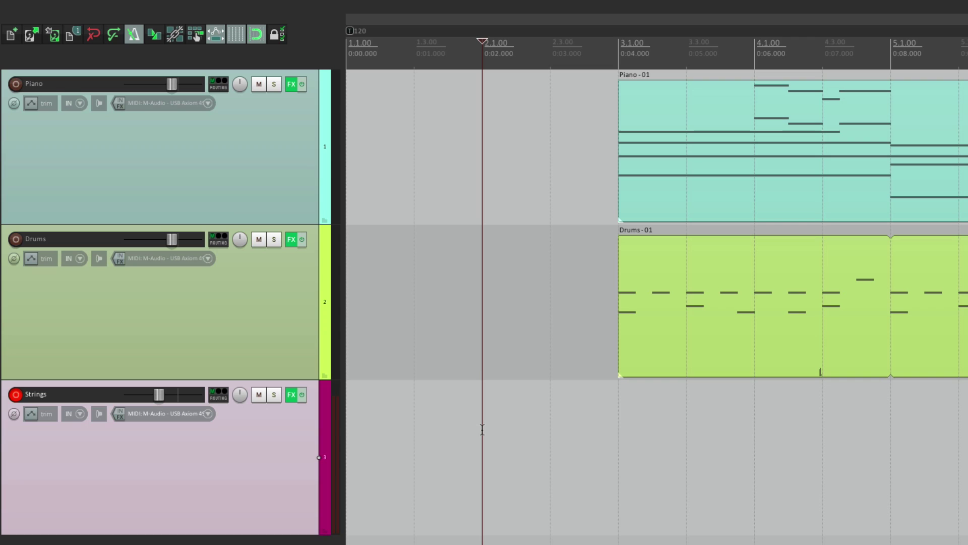
key("space")
key("space")
Step: Record a short take on Strings from the start of measure 3 with pre-roll, and delete it
left_click(620, 414)
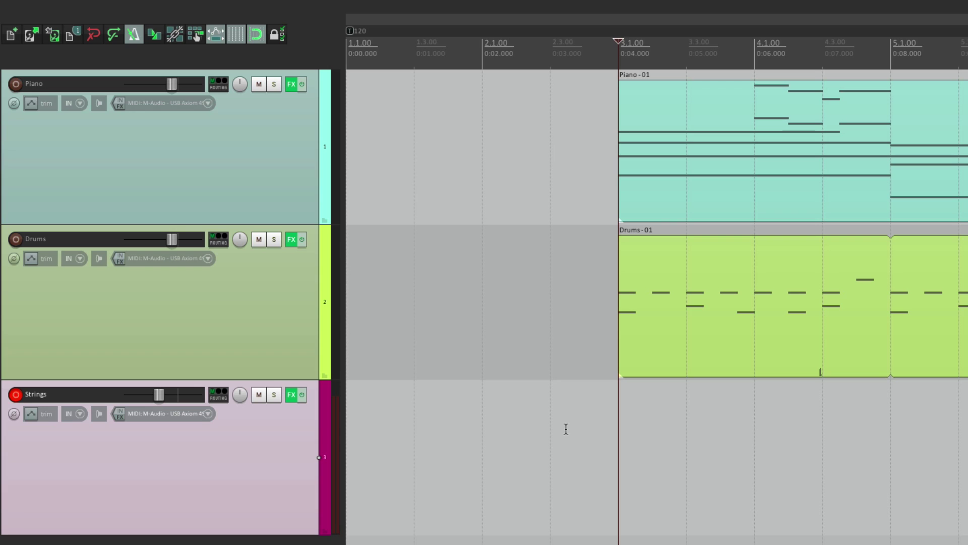
key("space")
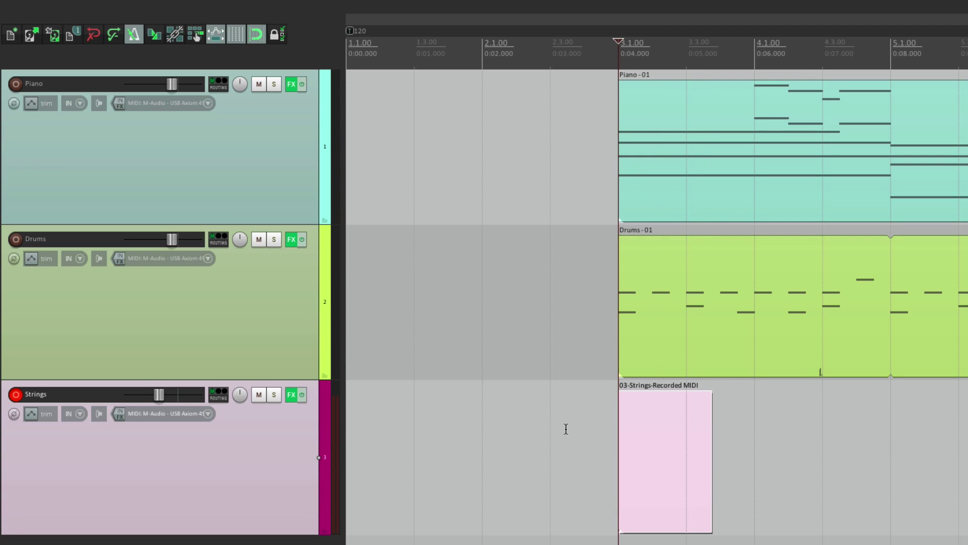
left_click(631, 423)
key("Delete")
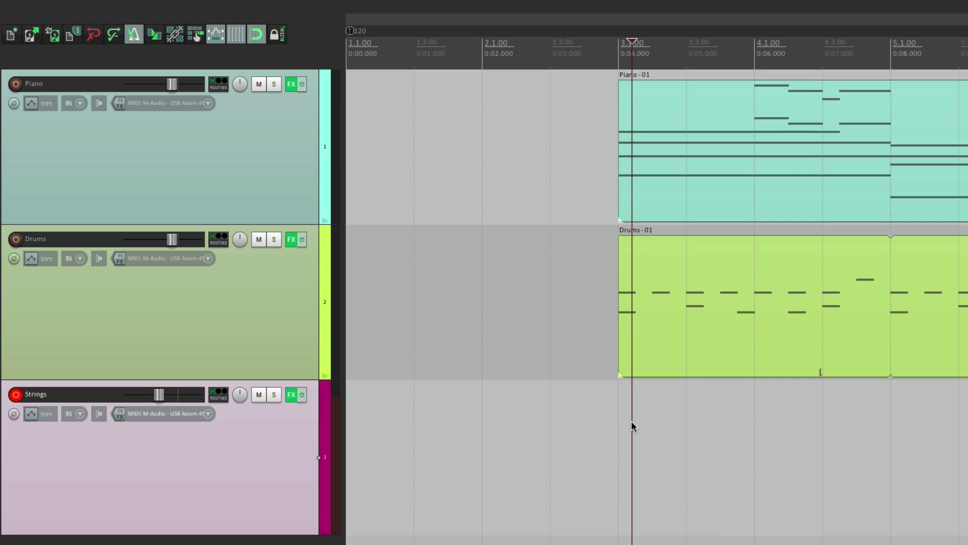
Step: Check the pre-roll settings, record a melody on Strings from measure 5 into measure 6 with the pre-roll, and delete the take
key("super+shift+m")
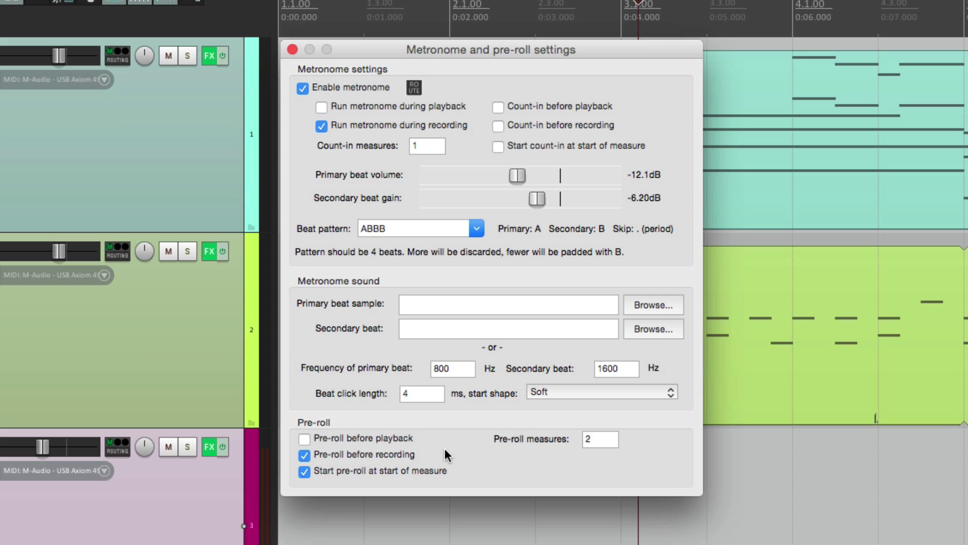
key("Escape")
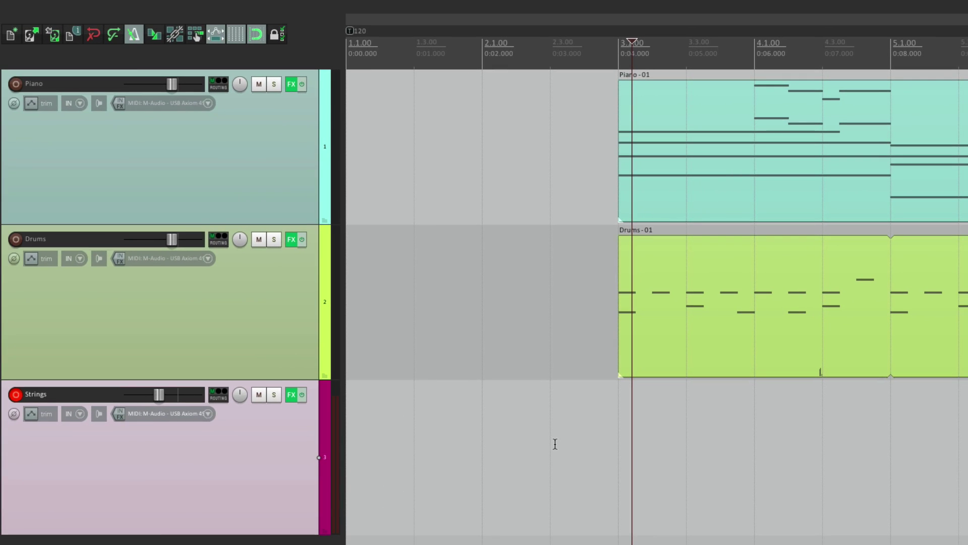
scroll(547, 444, "right", 3)
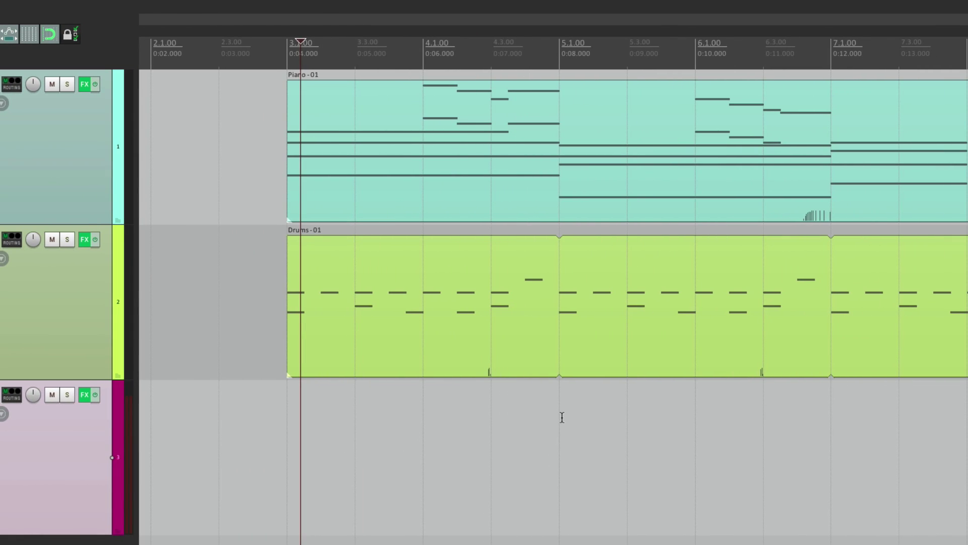
left_click(760, 417)
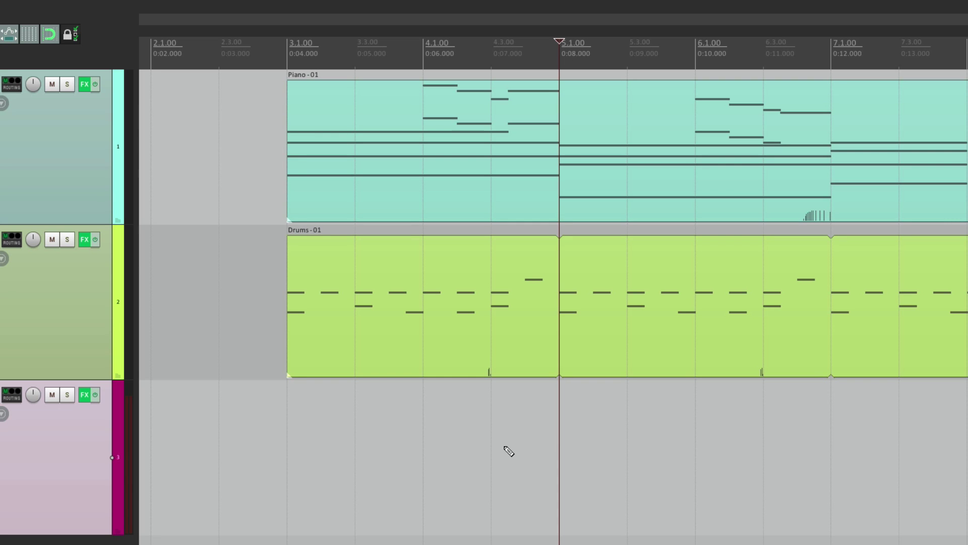
key("space")
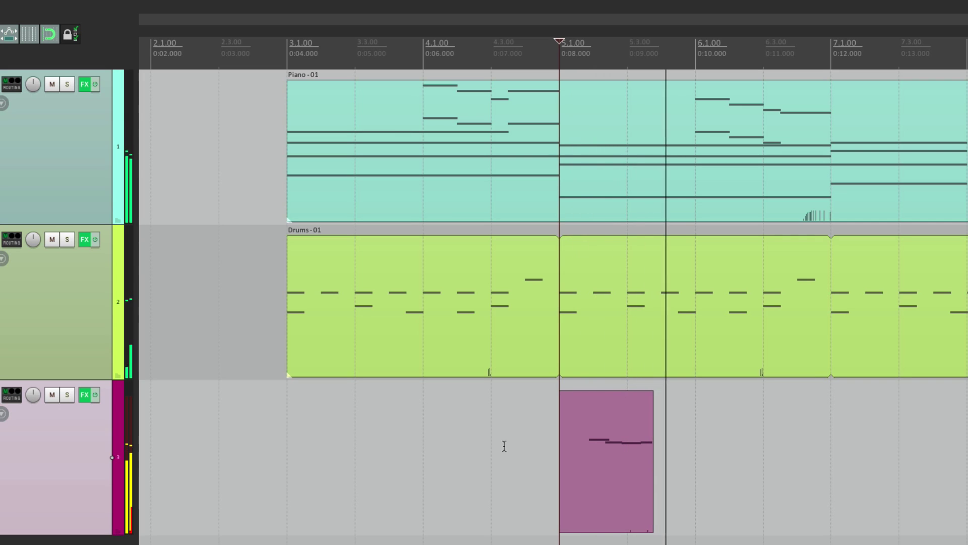
key("space")
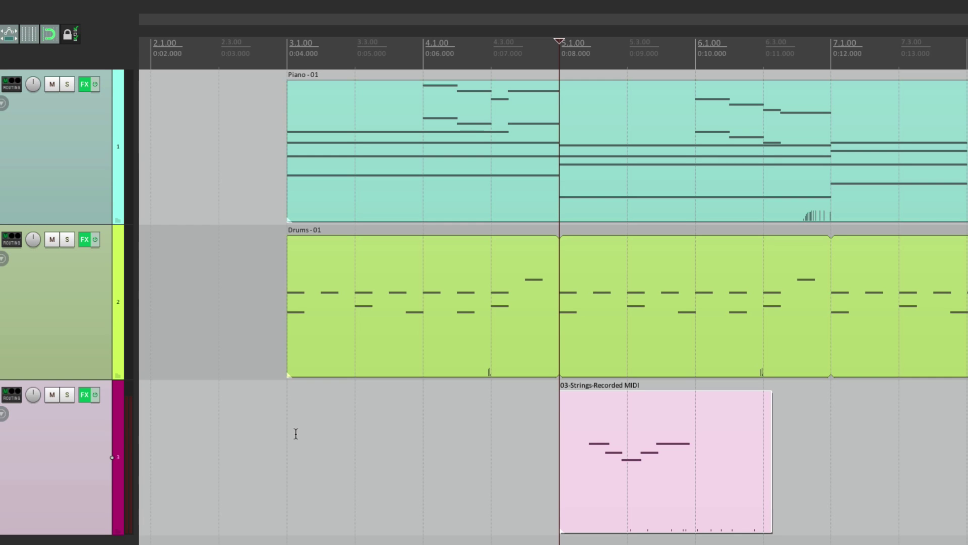
left_click(599, 416)
key("Delete")
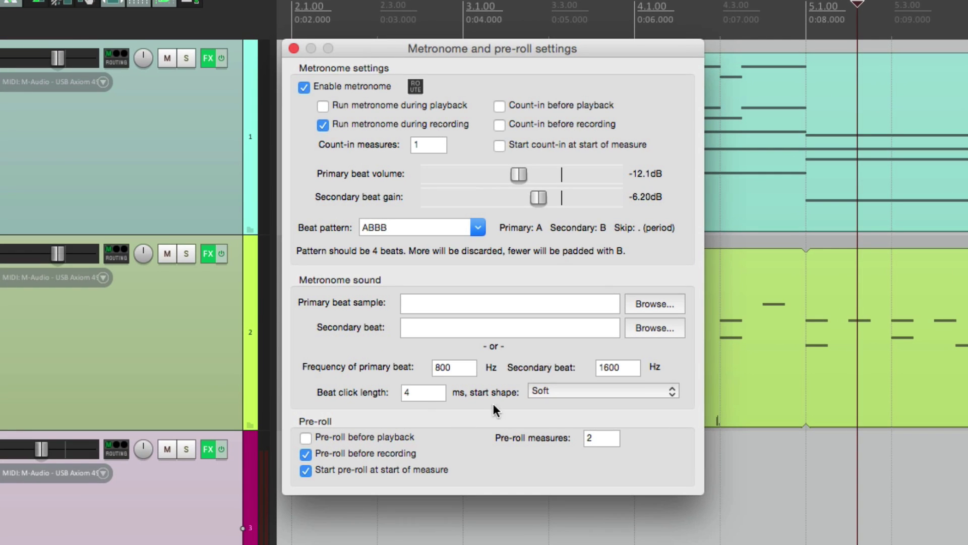
Step: Disable pre-roll before recording and test with a short Strings take from beat 3 of measure 3, deleting the take
left_click(306, 454)
key("Escape")
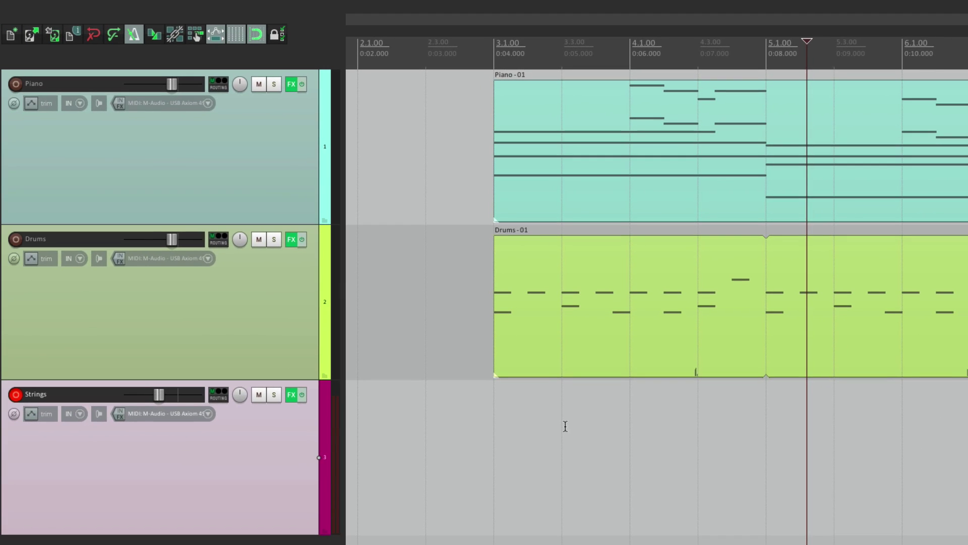
left_click(552, 492)
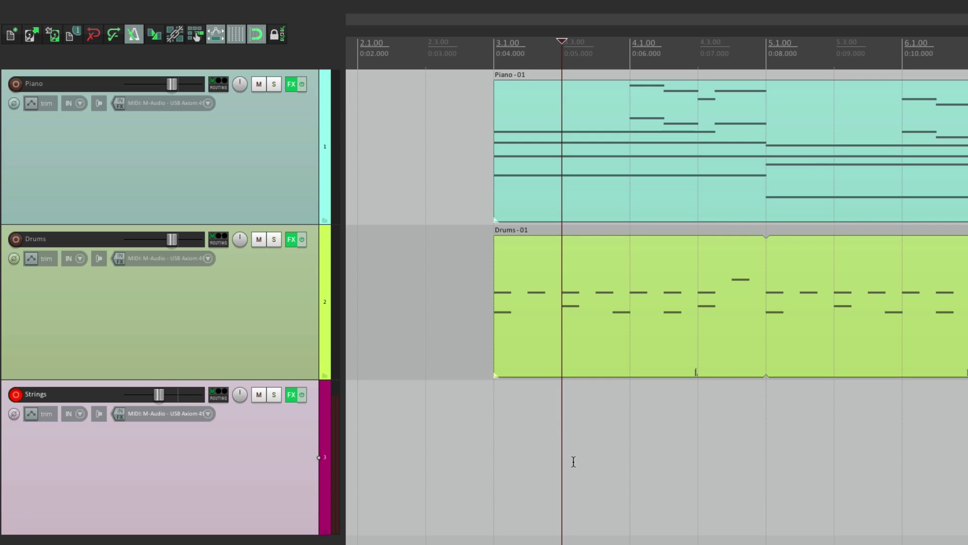
key("space")
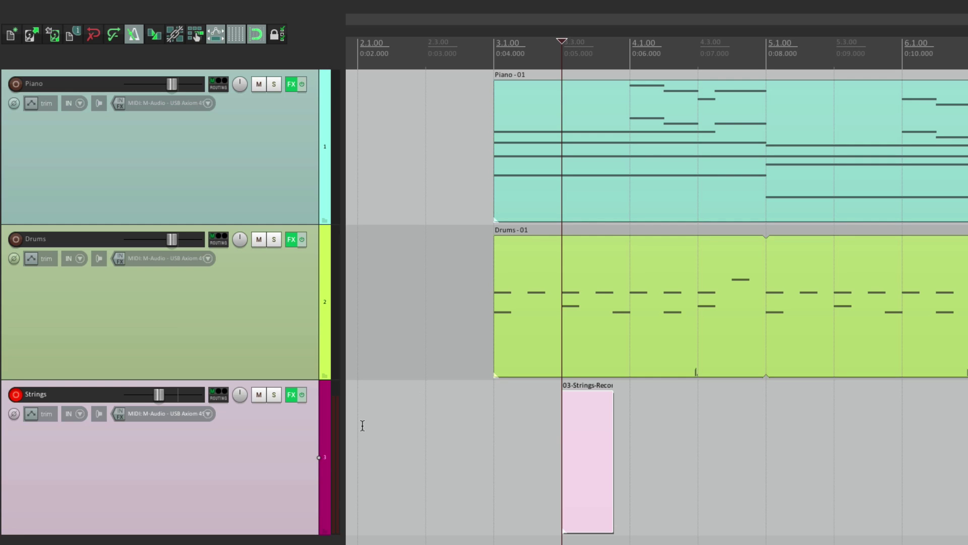
key("Delete")
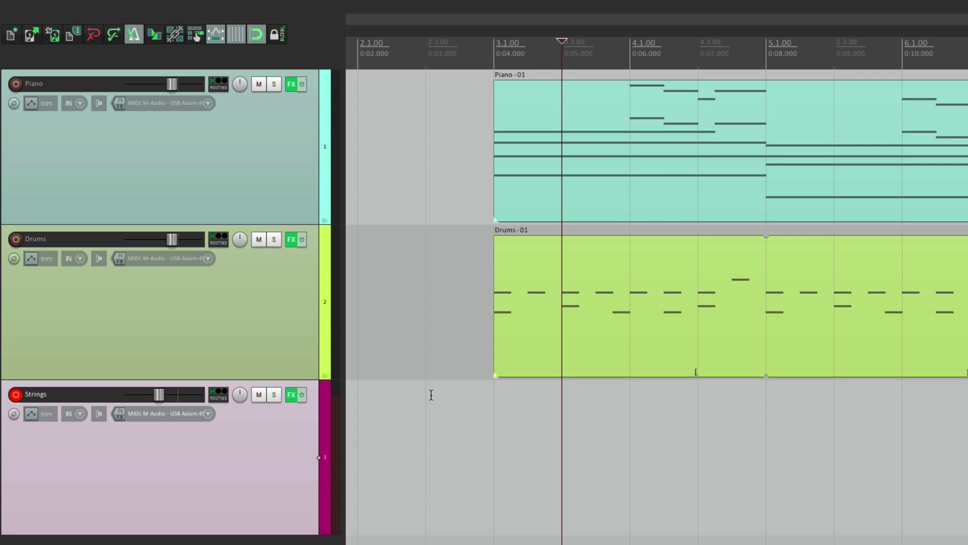
Step: Record another brief take on Strings from beat 3 of measure 3 and undo it
key("ctrl+r")
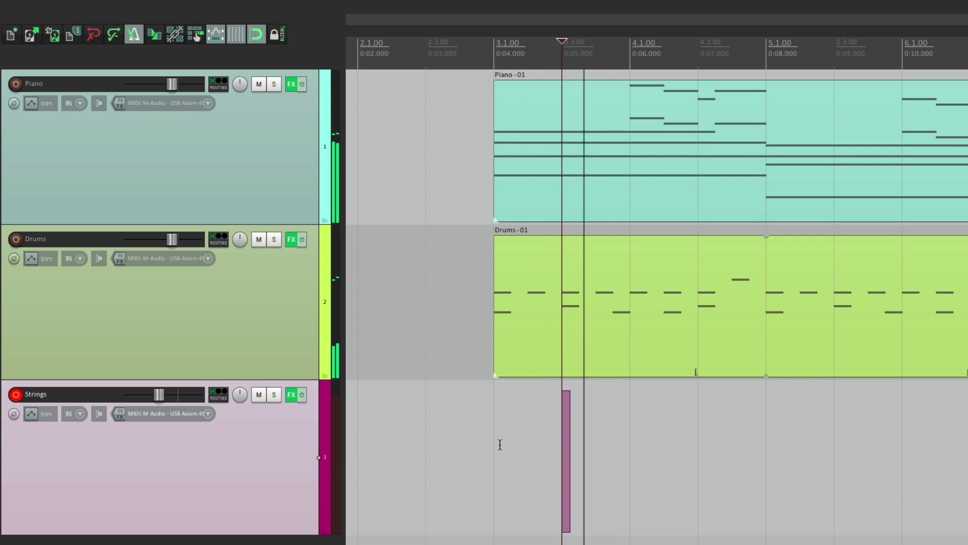
key("space")
key("ctrl+z")
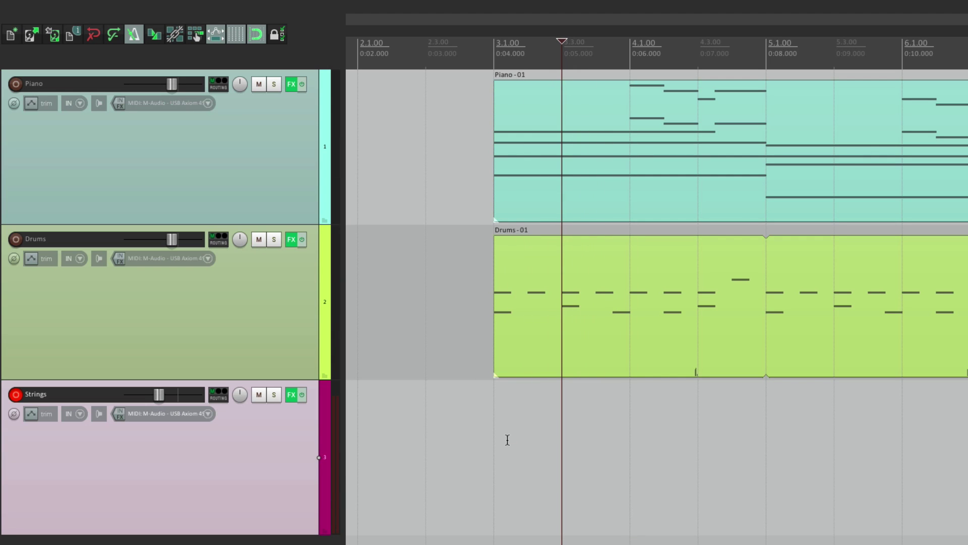
Step: Enable starting the count-in at the start of the measure, and test it with a short Strings take from beat 3 of measure 3
right_click(134, 34)
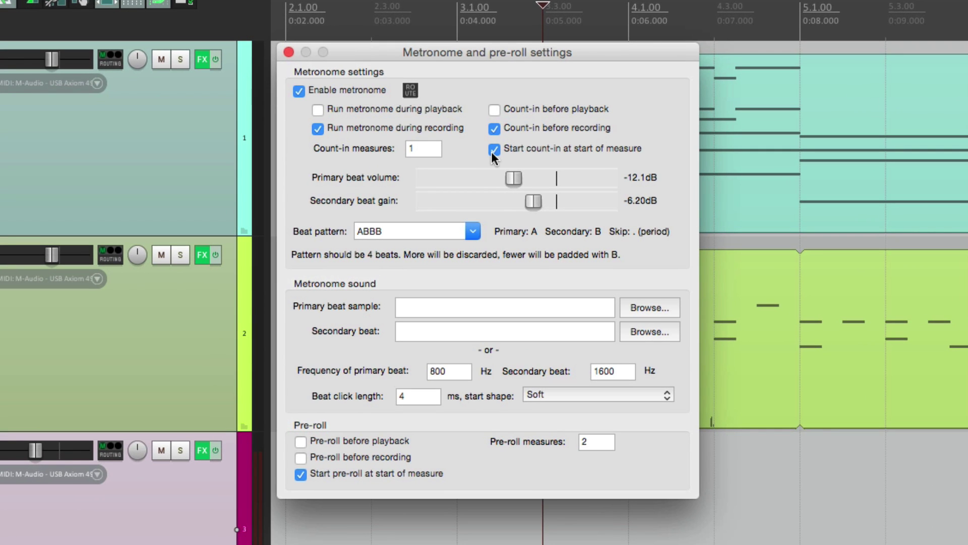
key("Escape")
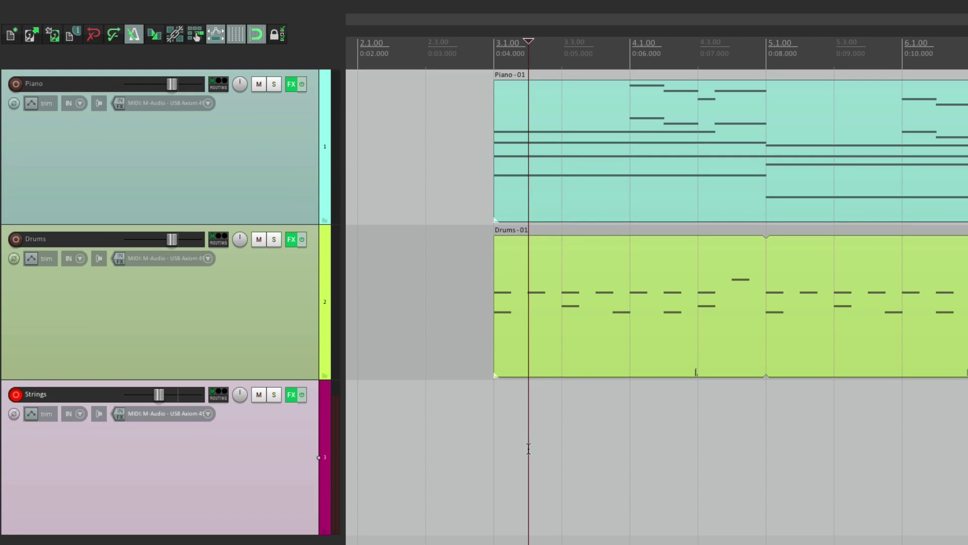
left_click(548, 433)
left_click(537, 432)
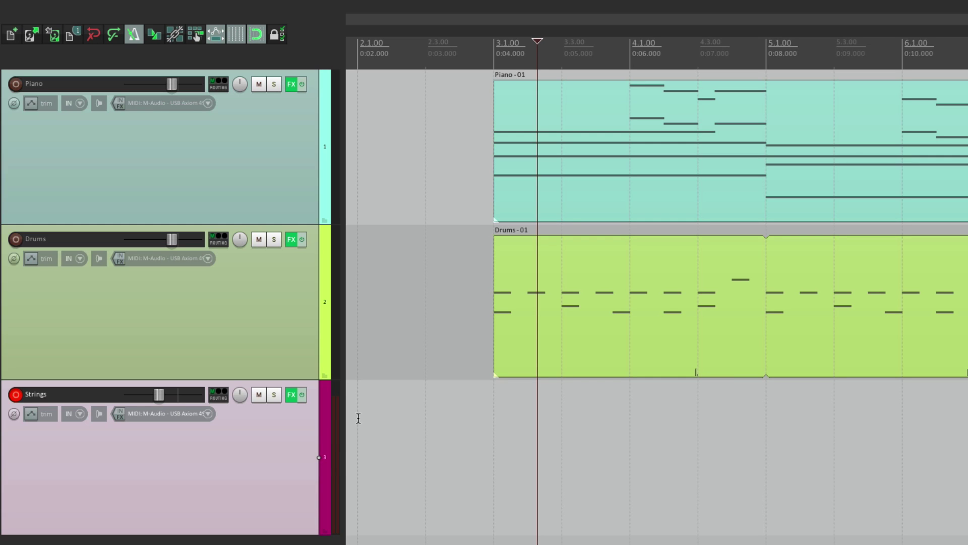
left_click(561, 417)
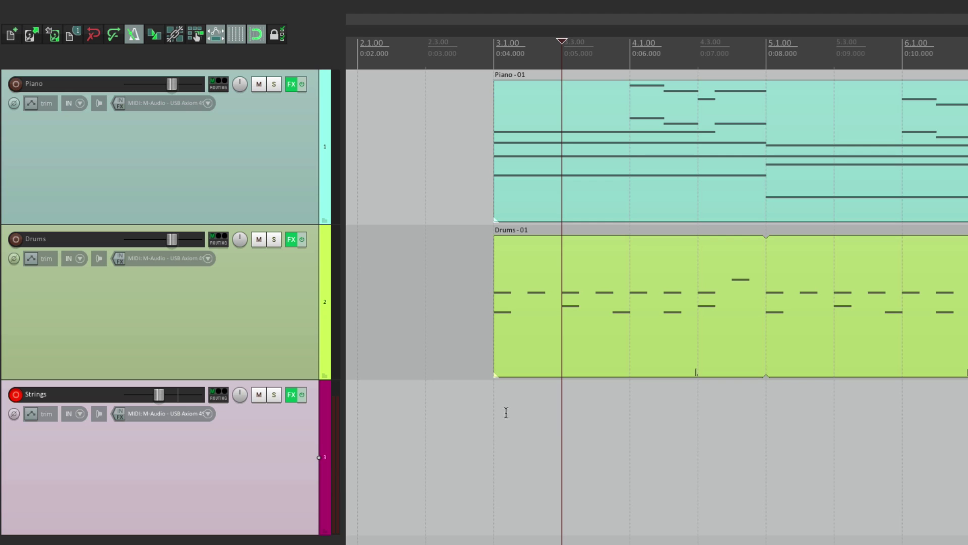
key("ctrl+r")
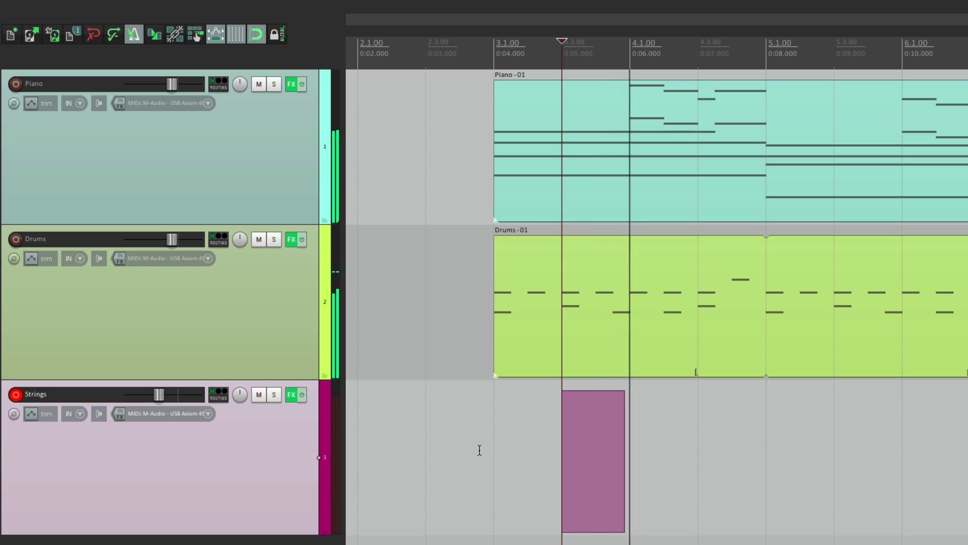
key("space")
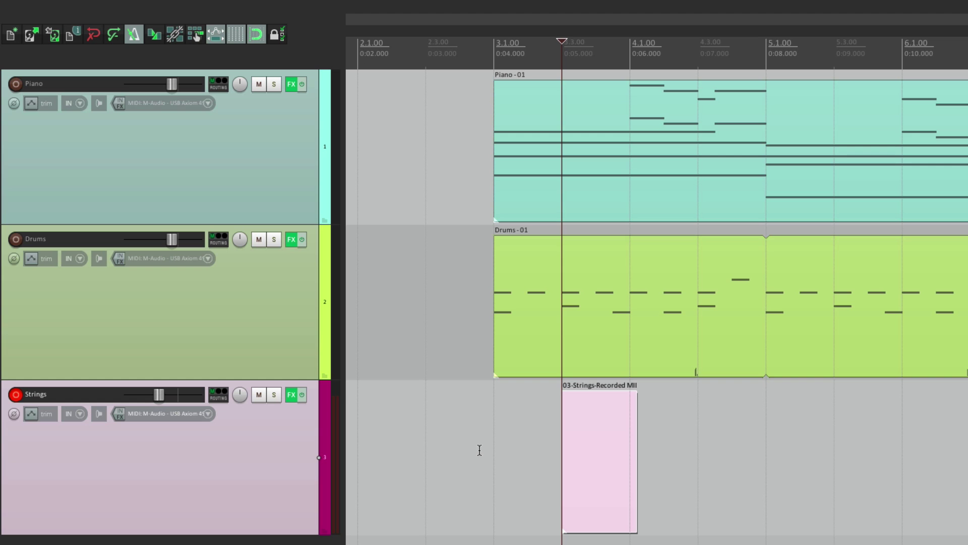
Step: Switch from count-in to pre-roll before recording, and edit the number of pre-roll measures
right_click(134, 34)
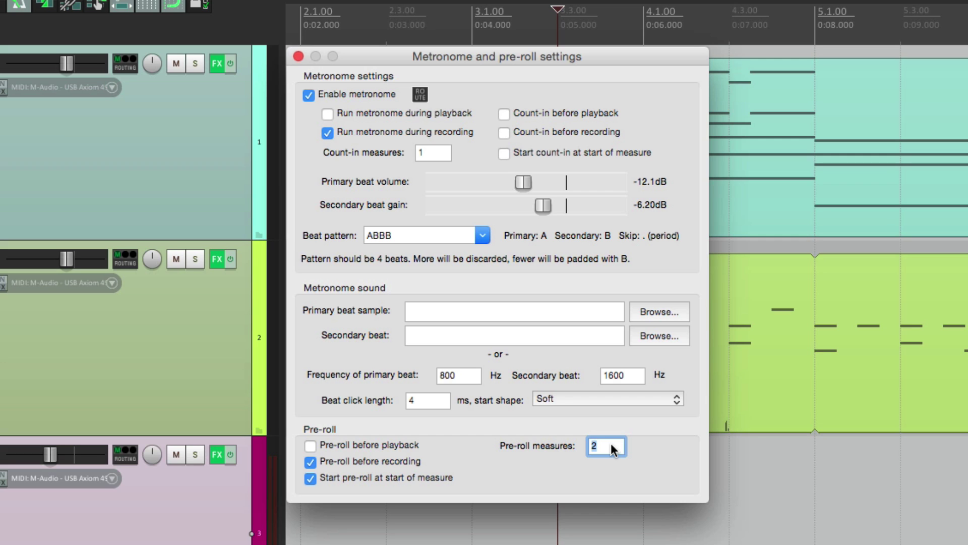
key("Return")
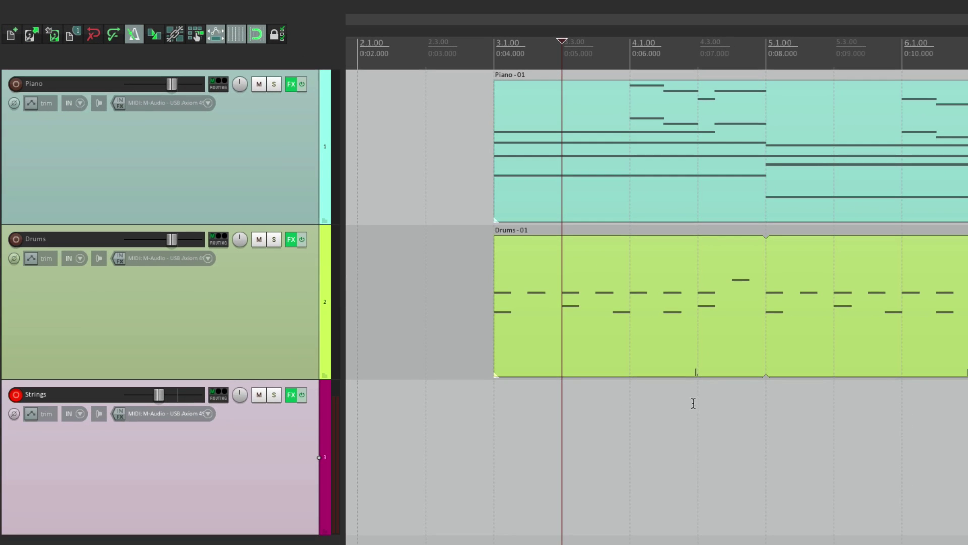
Step: Test the pre-roll by recording a short take on Strings from the start of measure 4, and undo the take
left_click(634, 428)
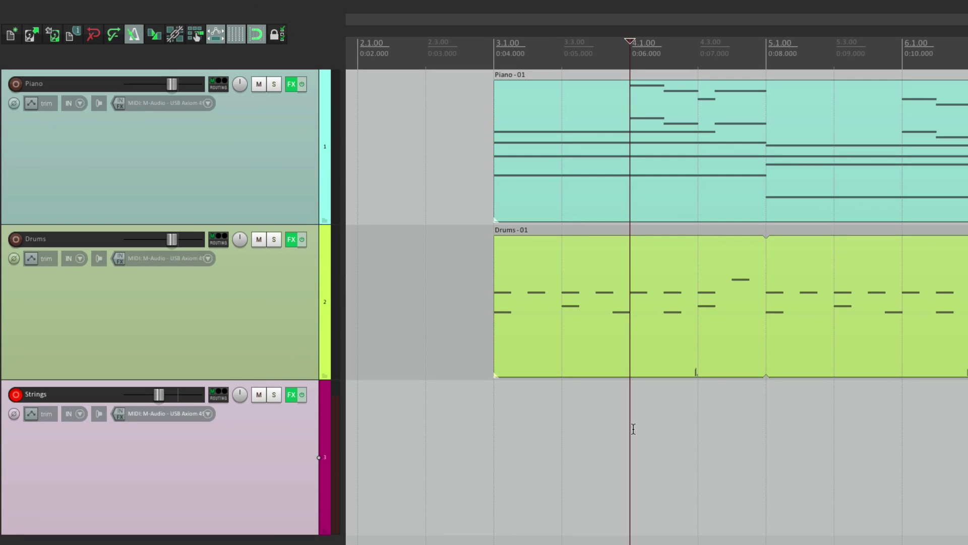
key("space")
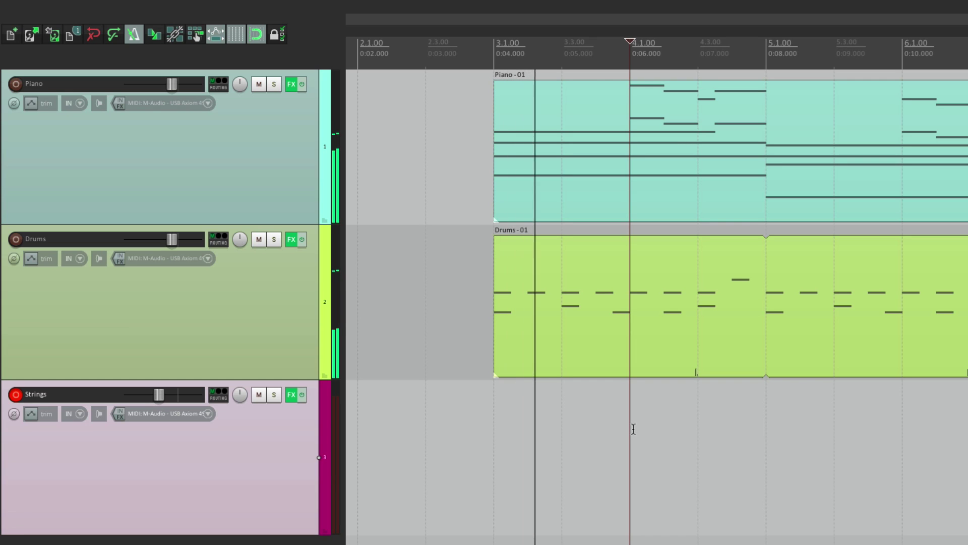
key("ctrl+r")
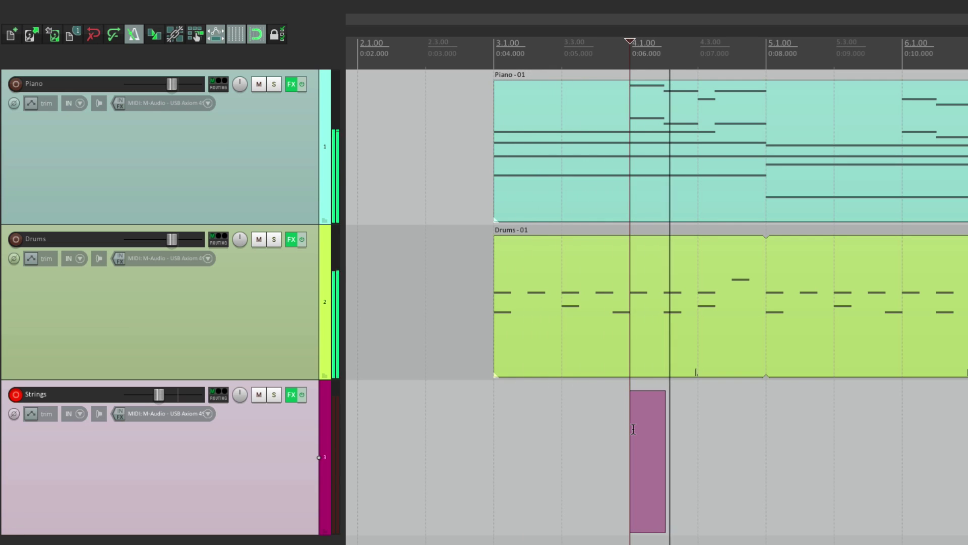
key("space")
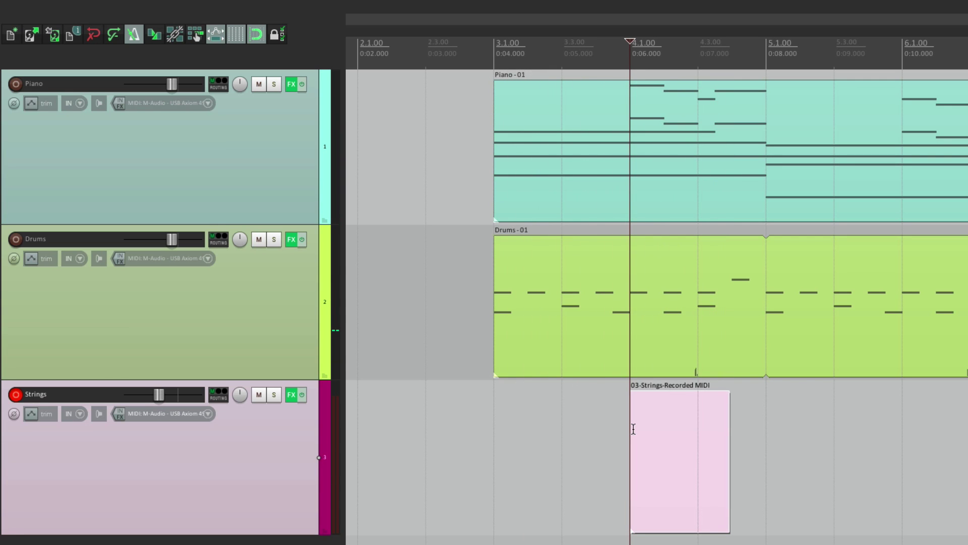
key("ctrl+z")
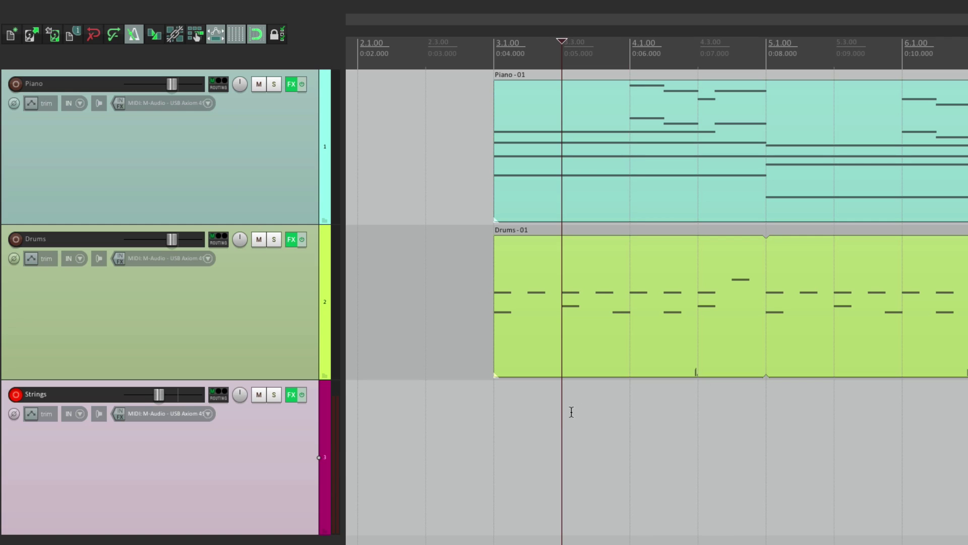
Step: Test the pre-roll by recording a short take on Strings starting near beat 4 of measure 3
left_click(603, 411)
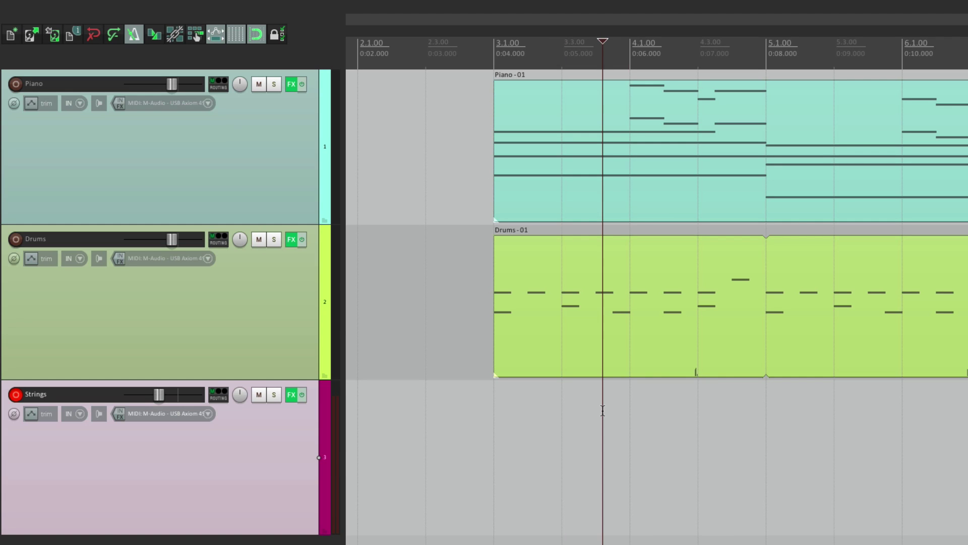
key("ctrl+r")
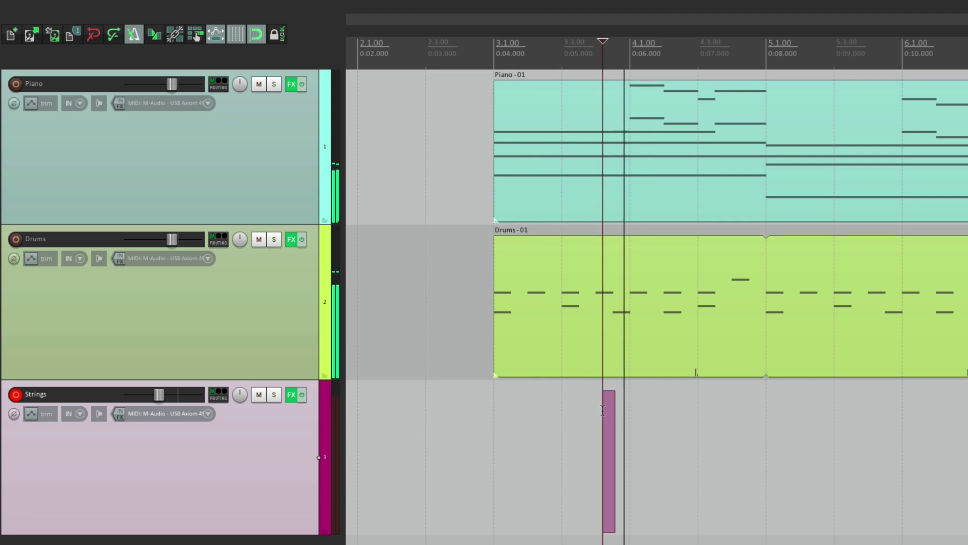
key("space")
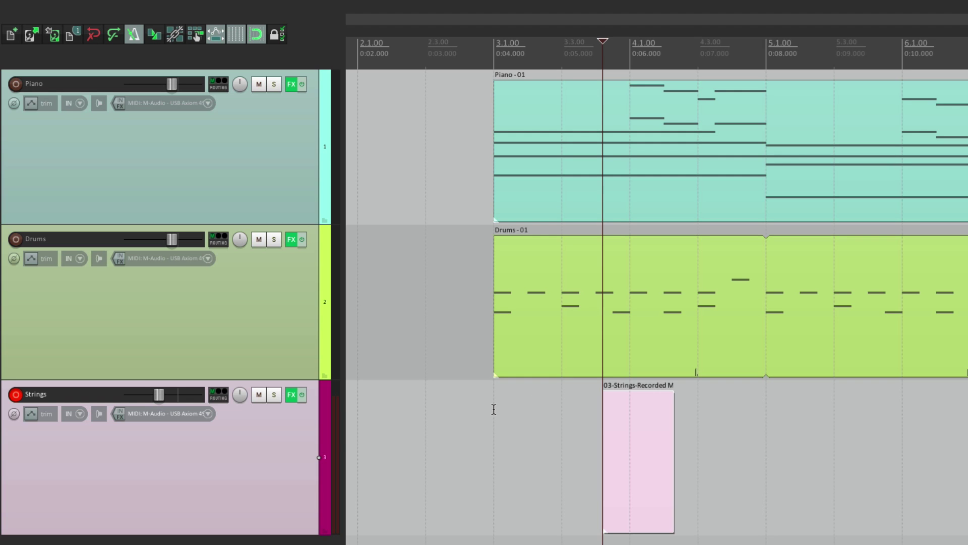
Step: Set the pre-roll to 2 measures, and test it with another short recording on Strings from near beat 4 of measure 3
right_click(134, 35)
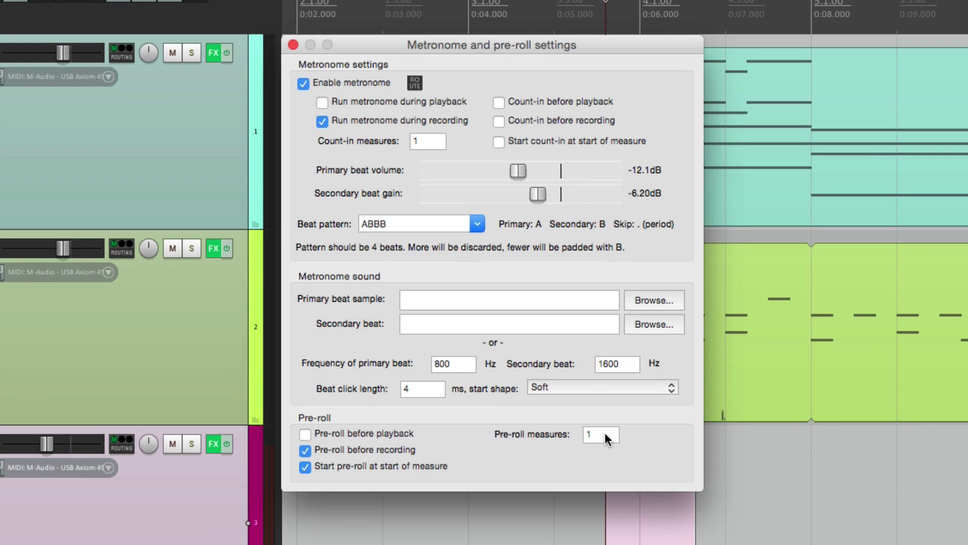
type("2")
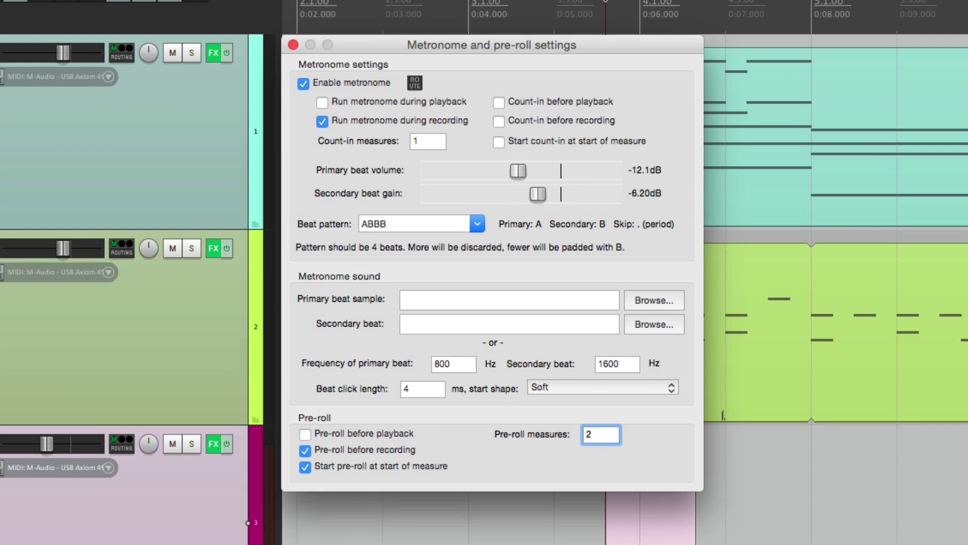
key("Return")
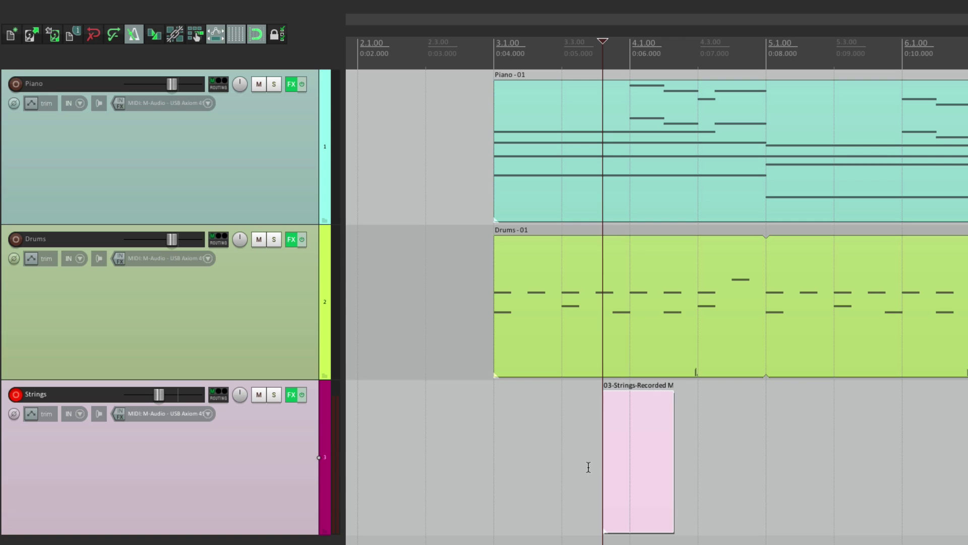
key("ctrl+r")
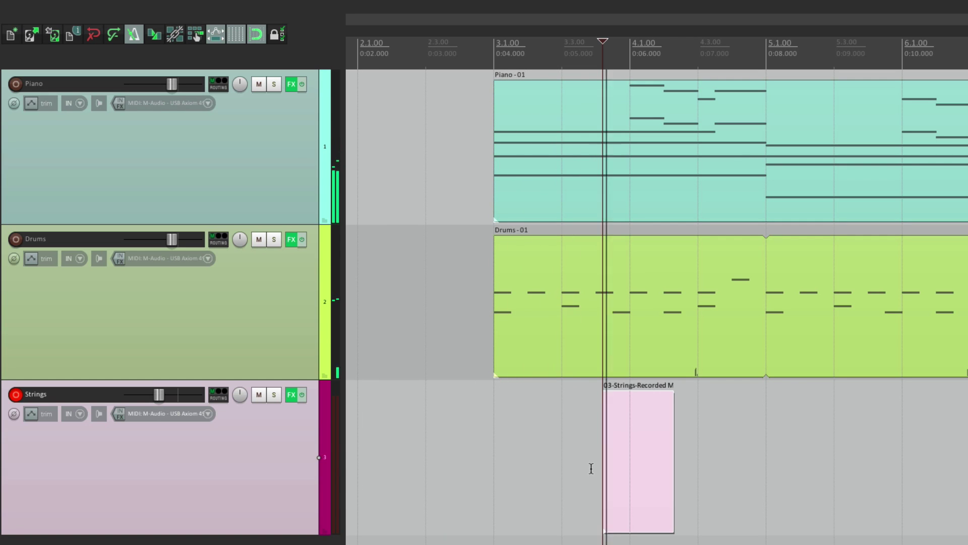
key("space")
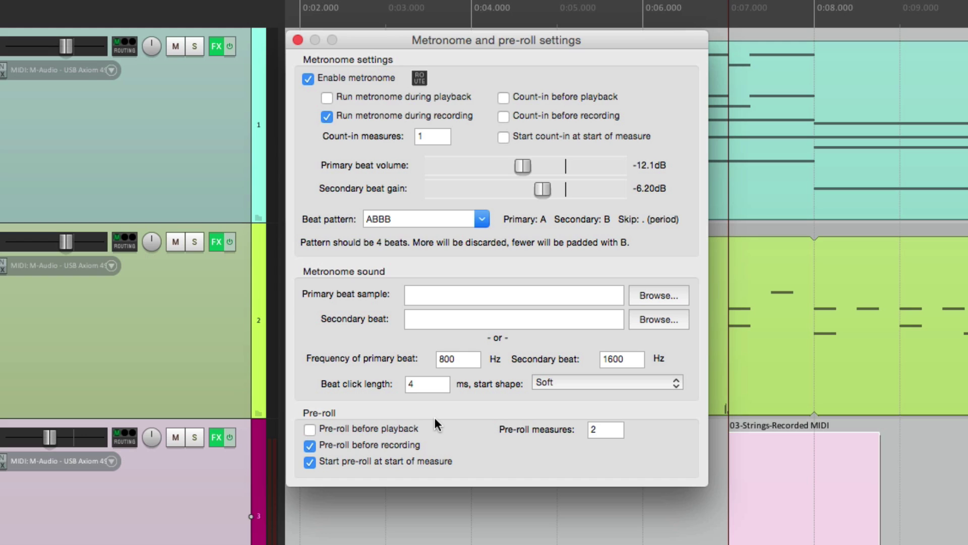
left_click(311, 430)
left_click(310, 448)
left_click(310, 448)
key("Escape")
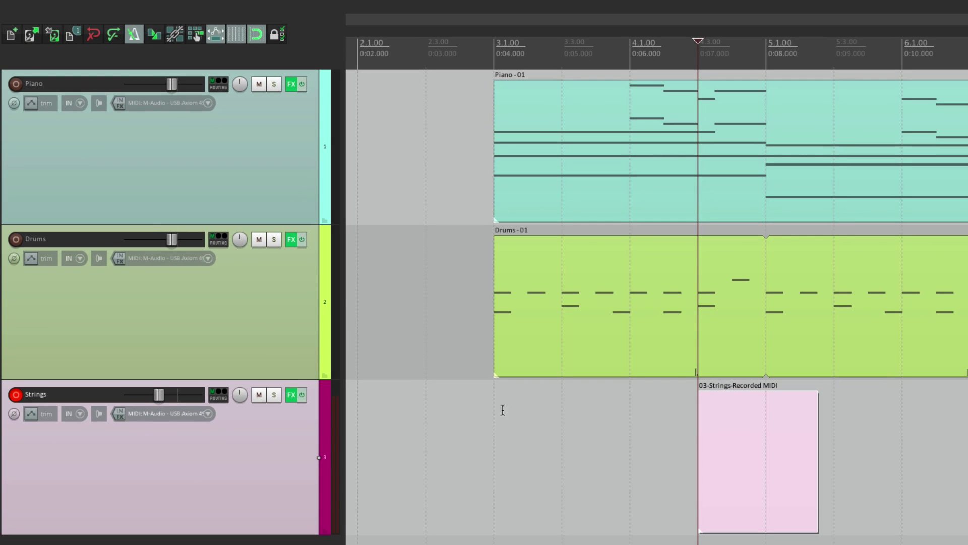
Step: Play the project briefly from the start of measure 3 to check playback without pre-roll
left_click(495, 418)
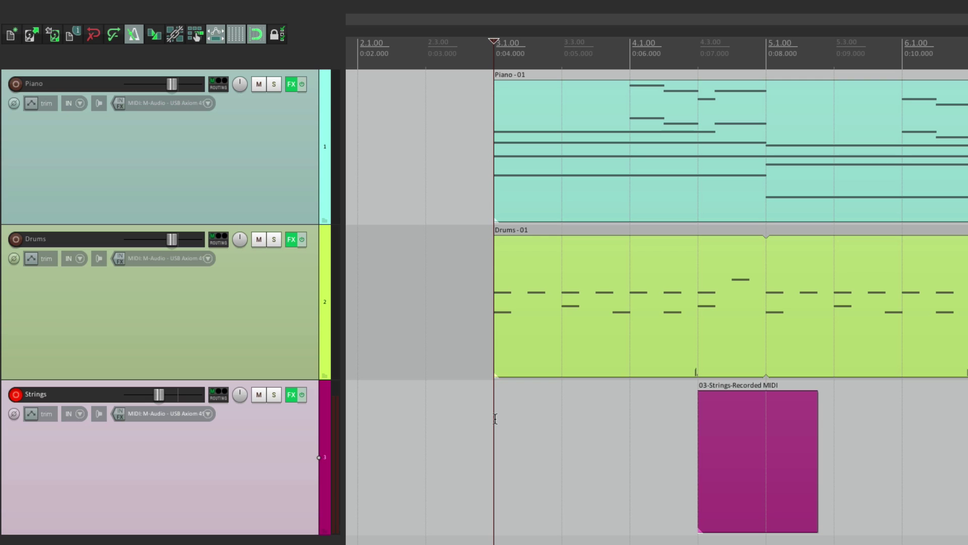
key("space")
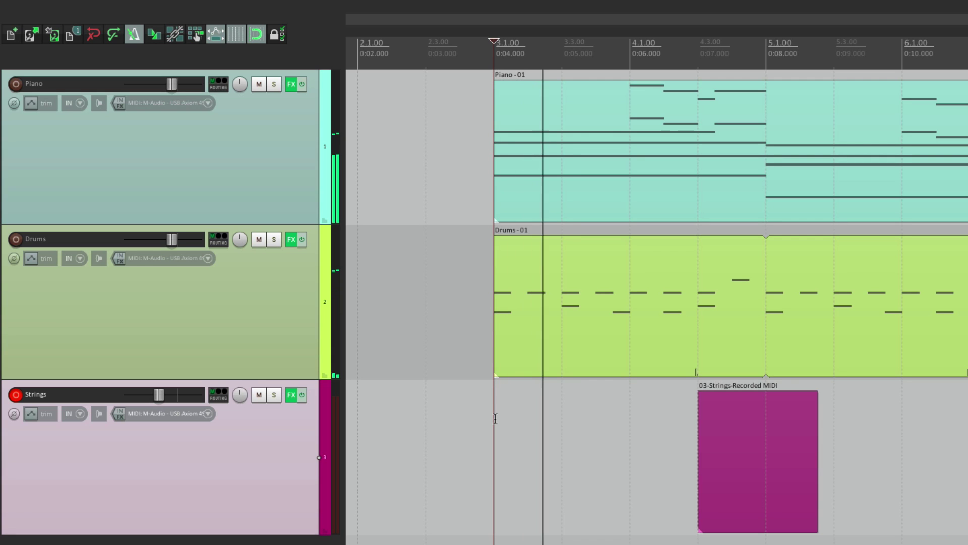
key("space")
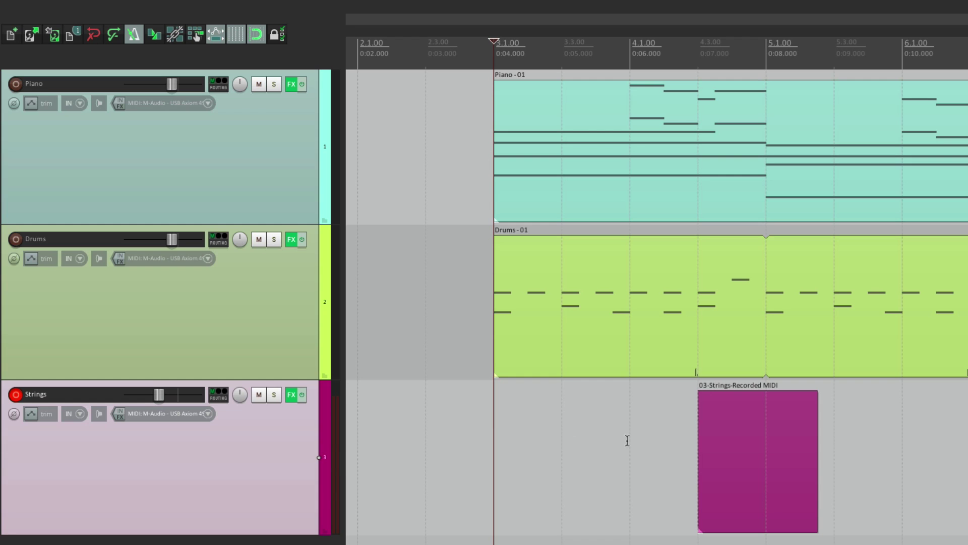
Step: Record a short melody on Strings from beat 3 of measure 4, using the pre-roll as the lead-in
left_click(695, 418)
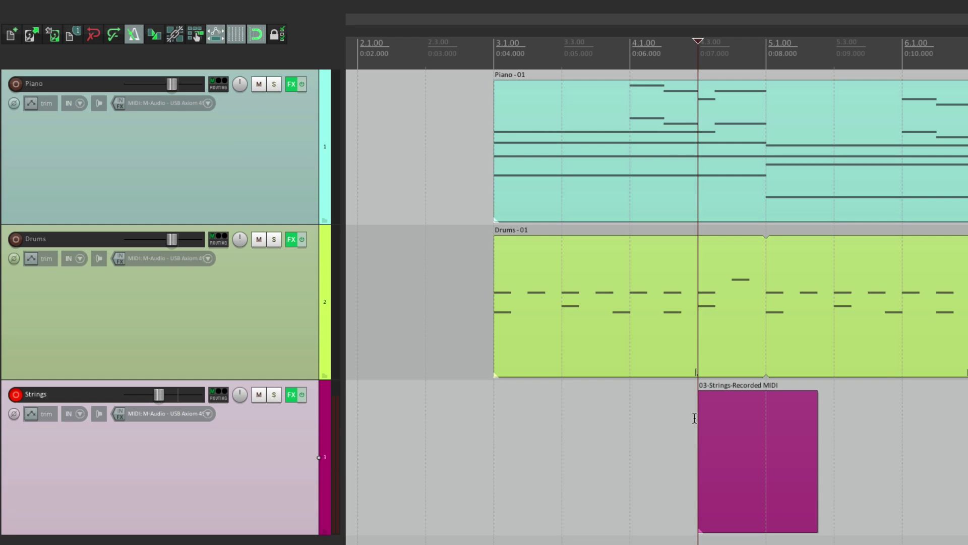
key("space")
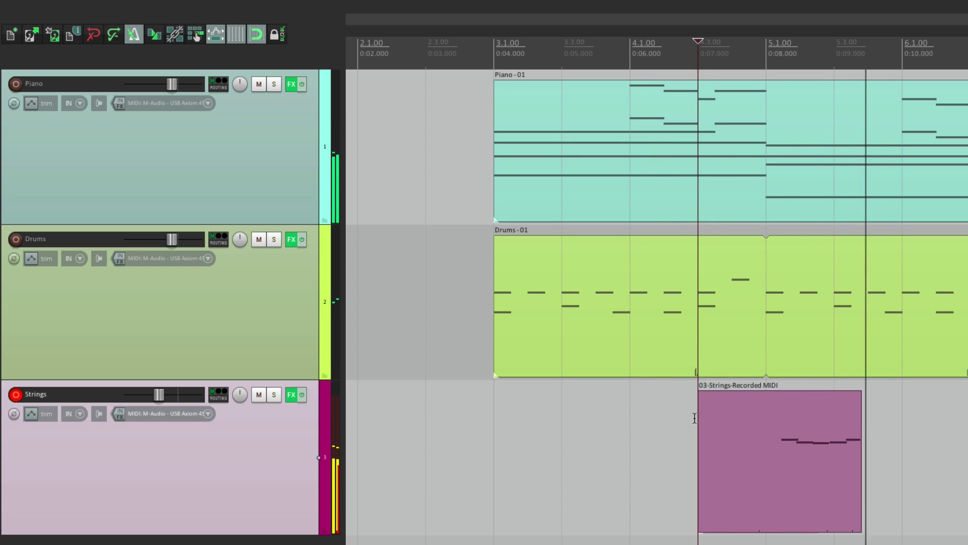
key("space")
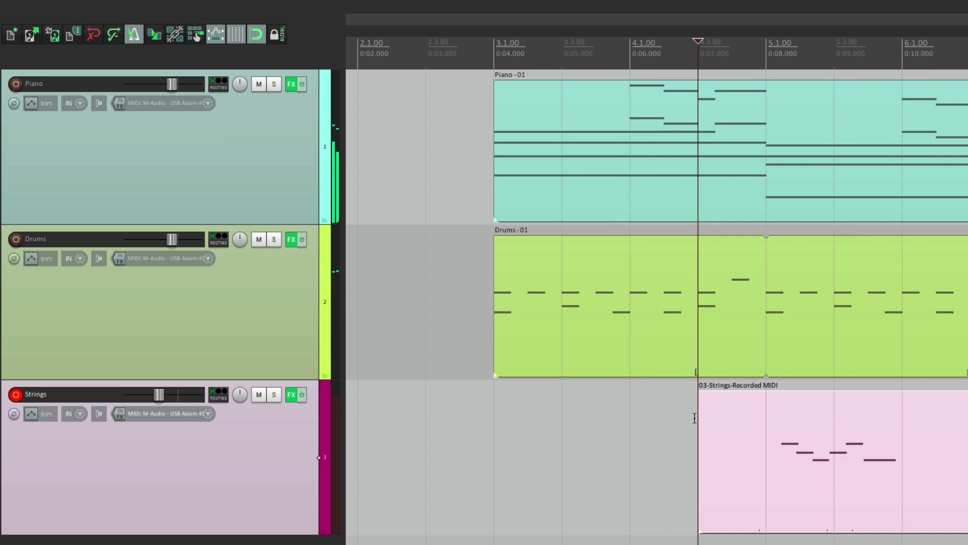
Step: Open the metronome and pre-roll settings
right_click(134, 35)
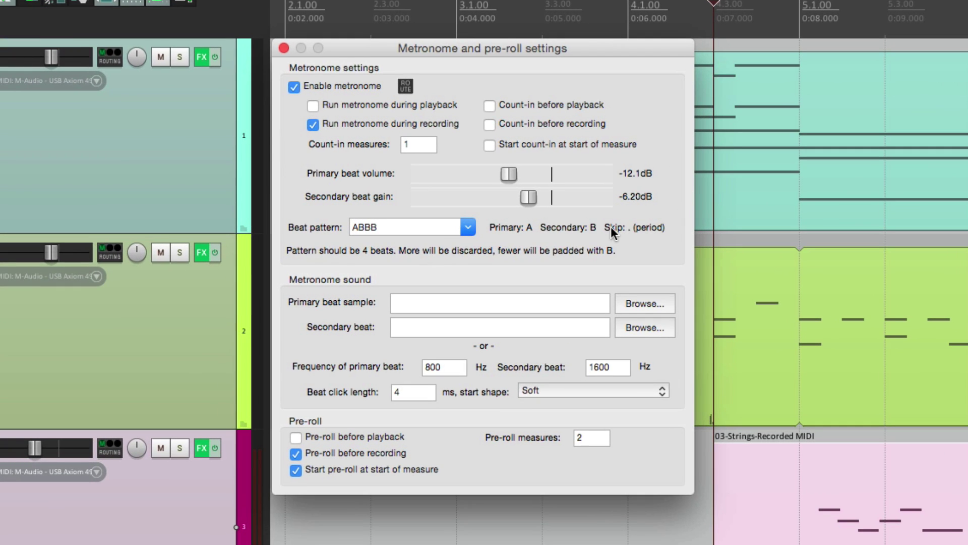